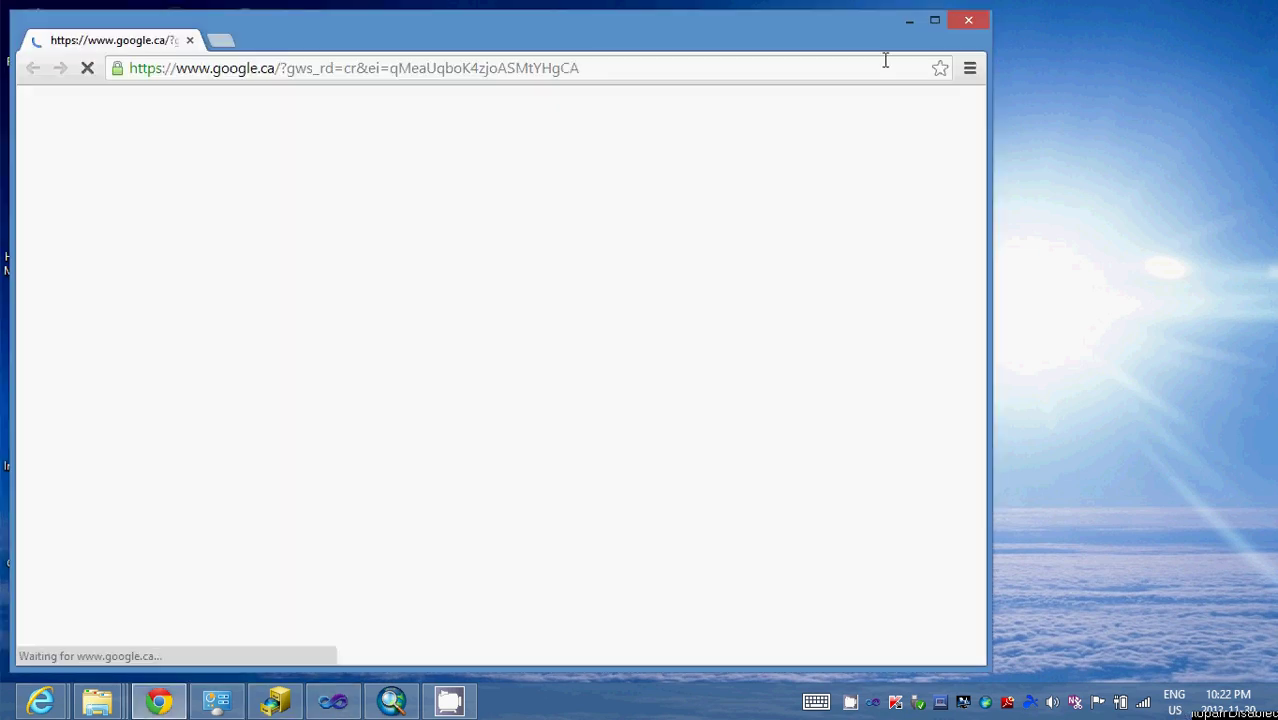
Step: Maximize Chrome and load the viewer from the localhost/basicviewer/ address suggestion
left_click(934, 20)
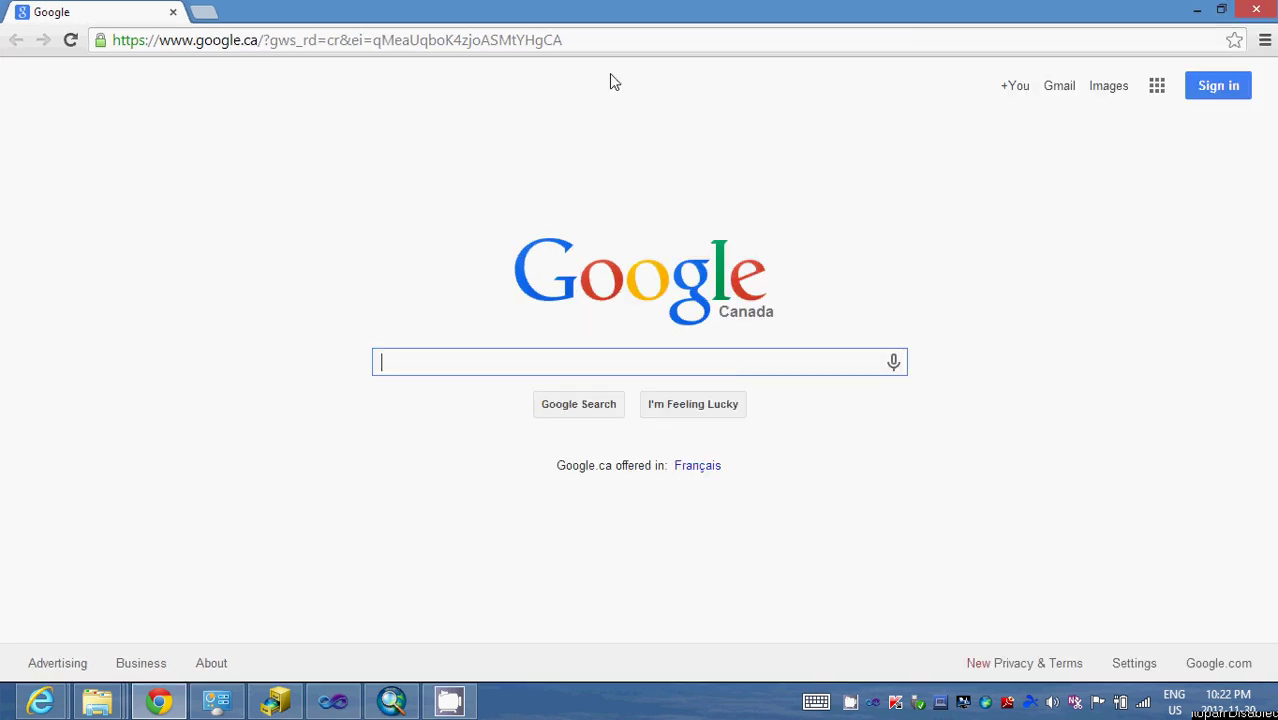
left_click(603, 38)
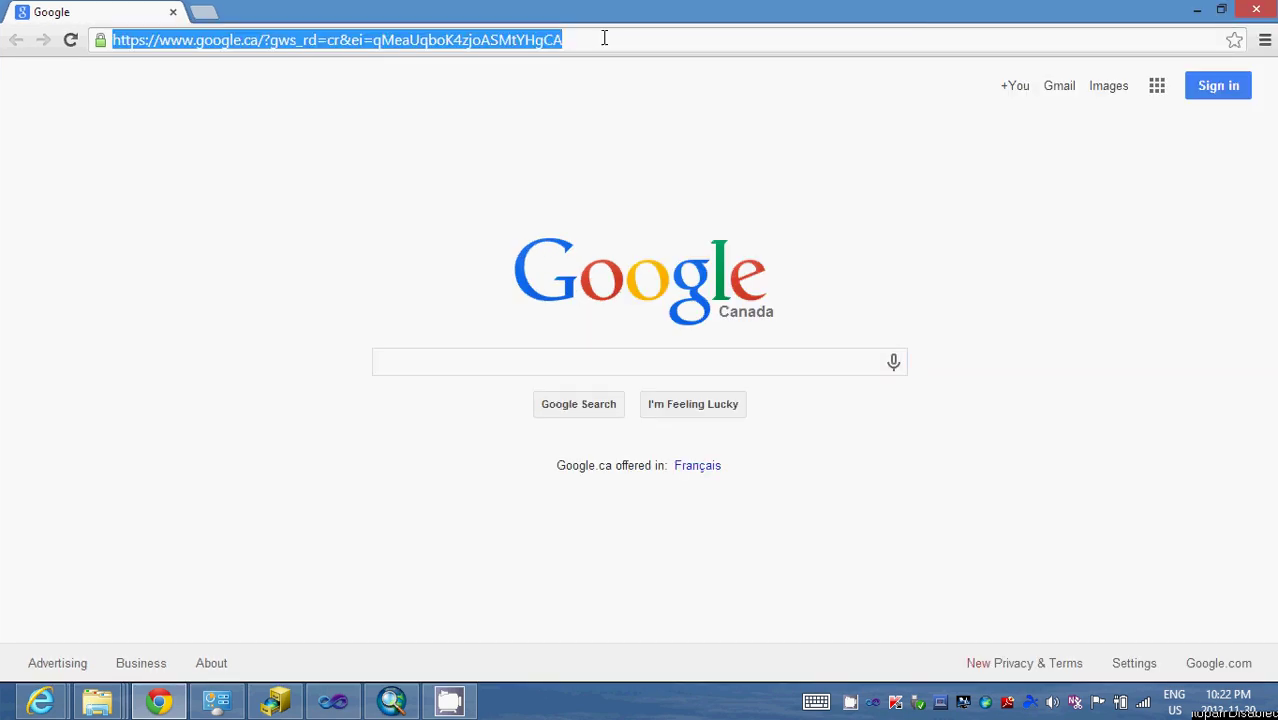
type("localhost/basicviewer/")
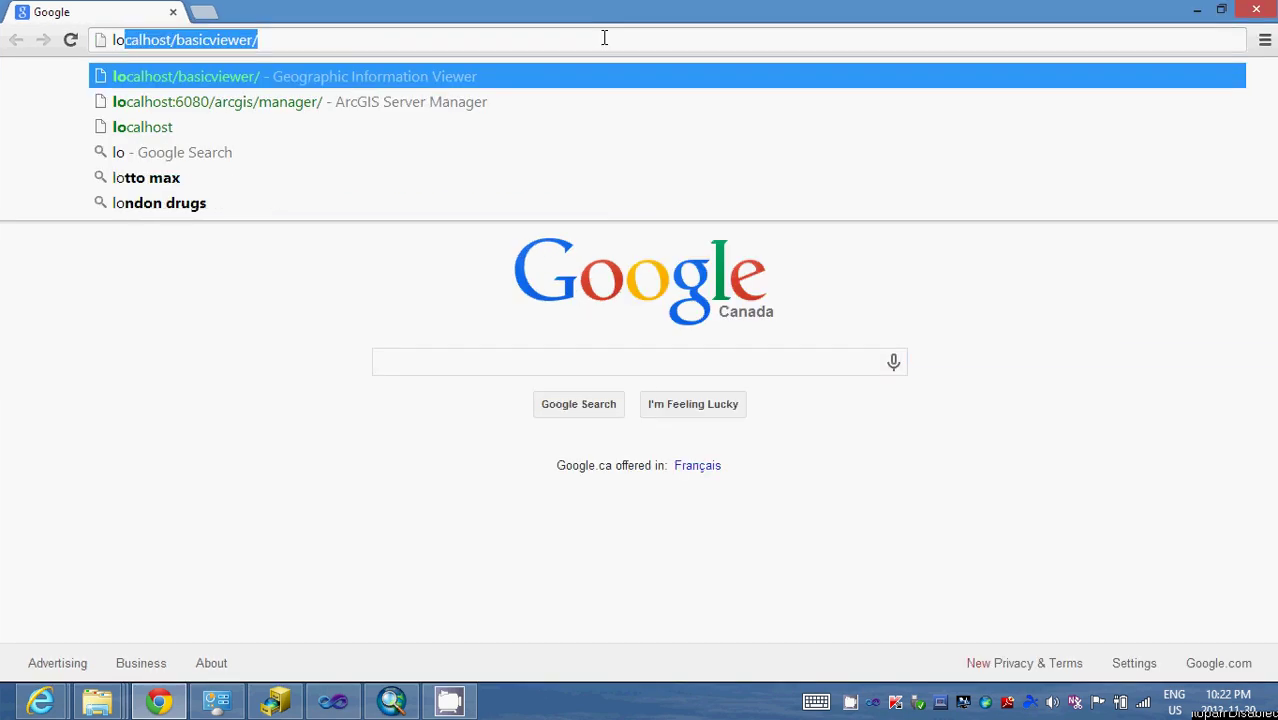
left_click(179, 76)
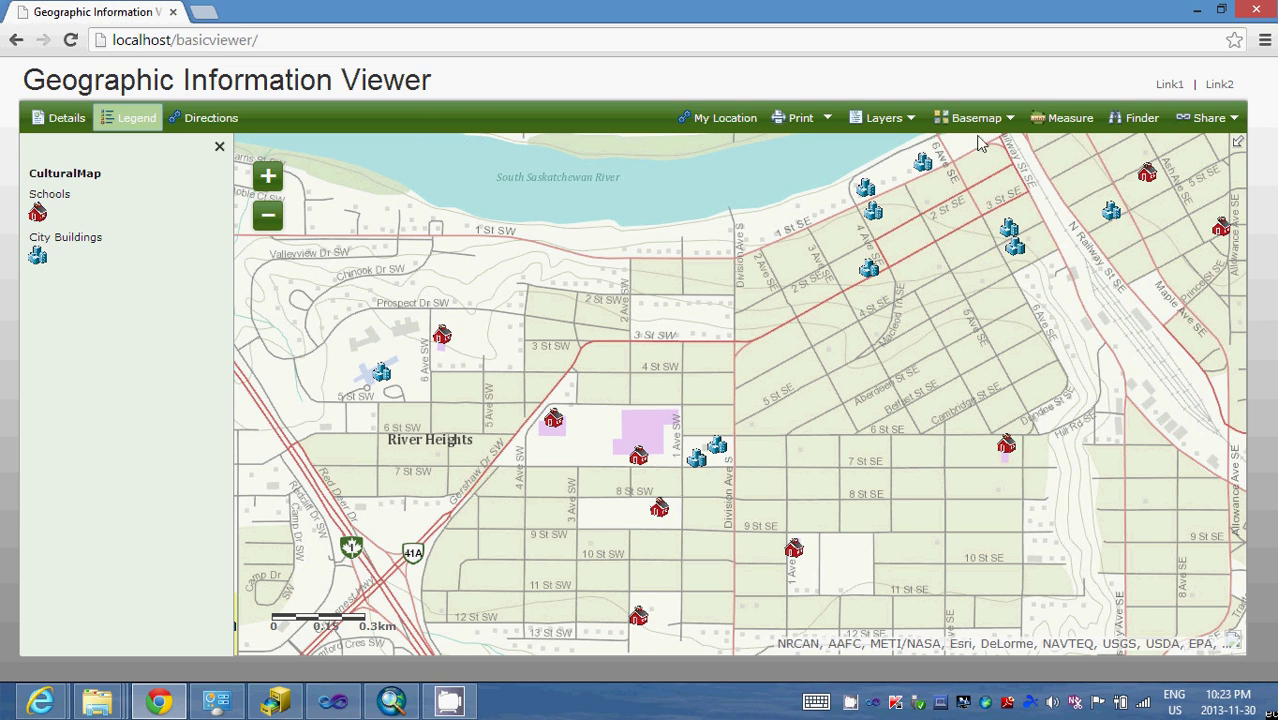
Step: Locate Crestwood School with Finder, then replace the search text with 'vista'
left_click(1137, 120)
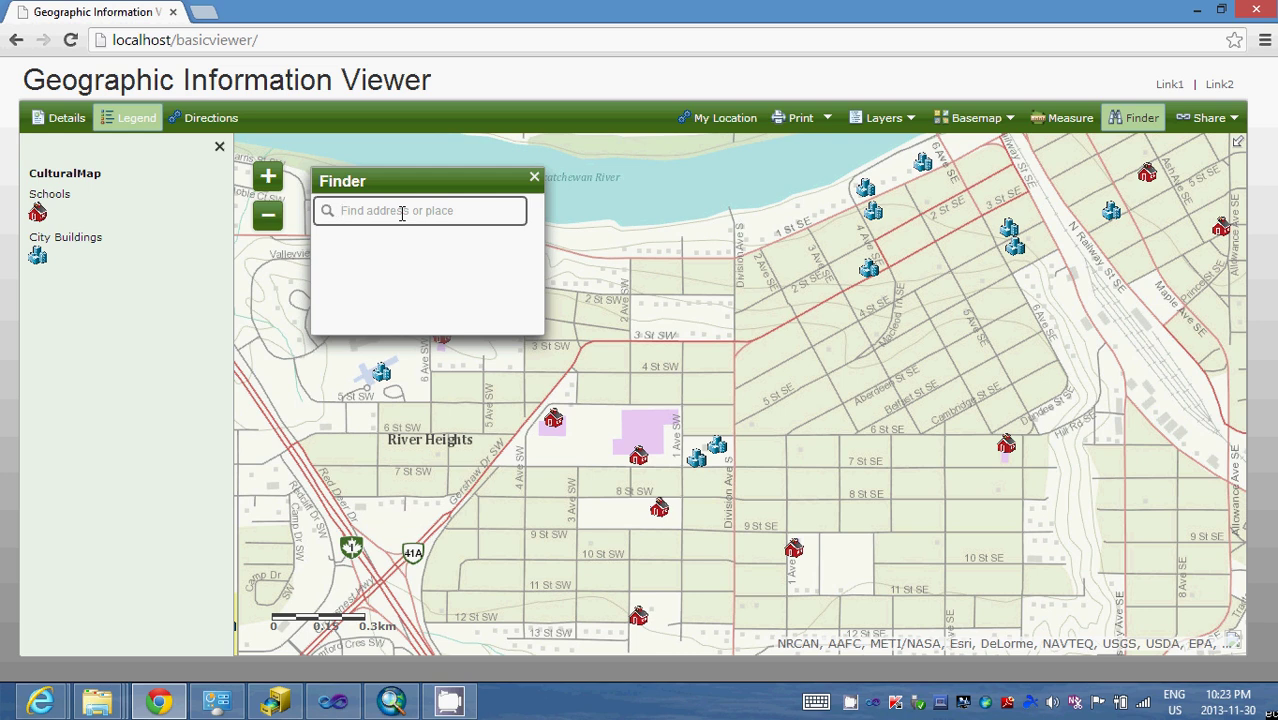
type("Crest")
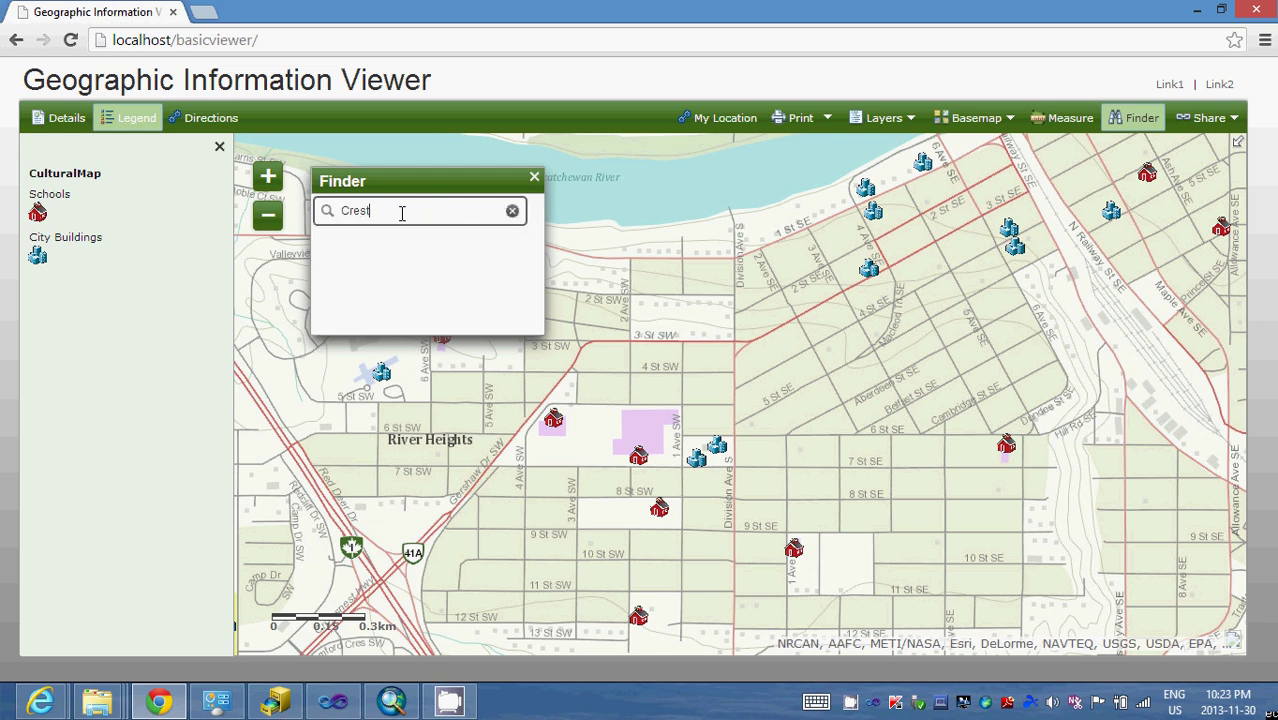
type("wood")
left_click(402, 243)
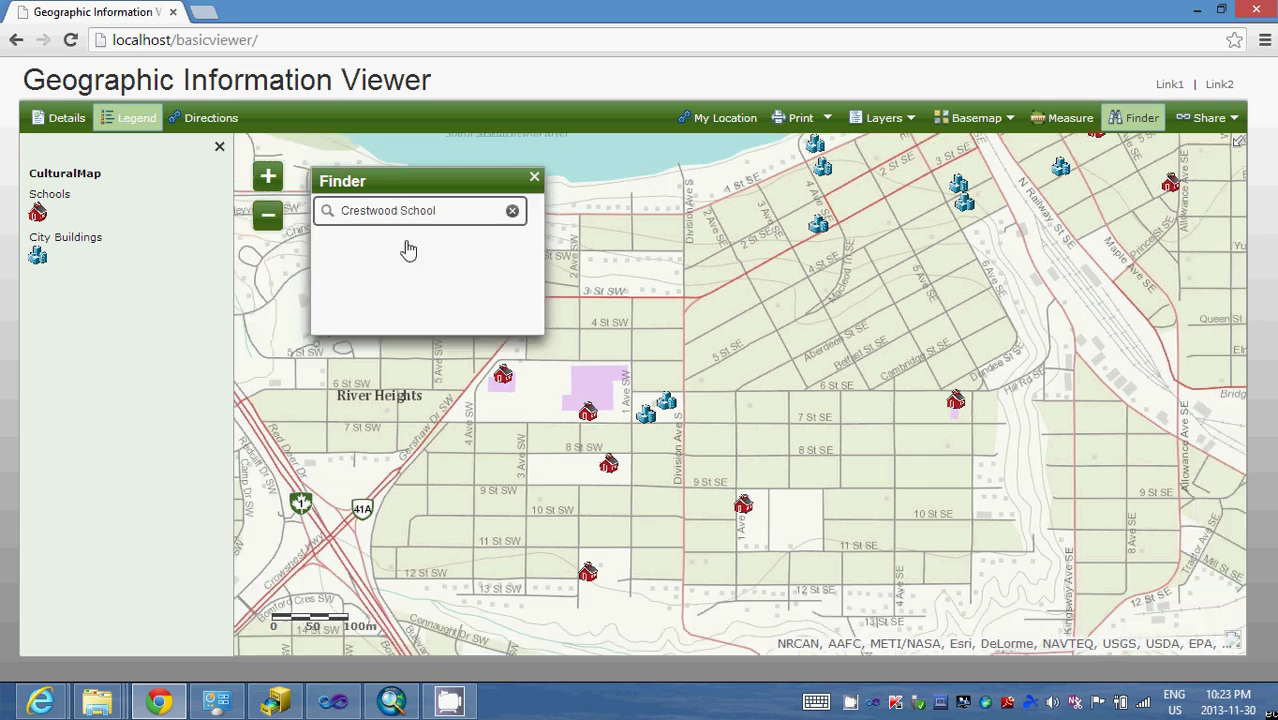
left_click(327, 210)
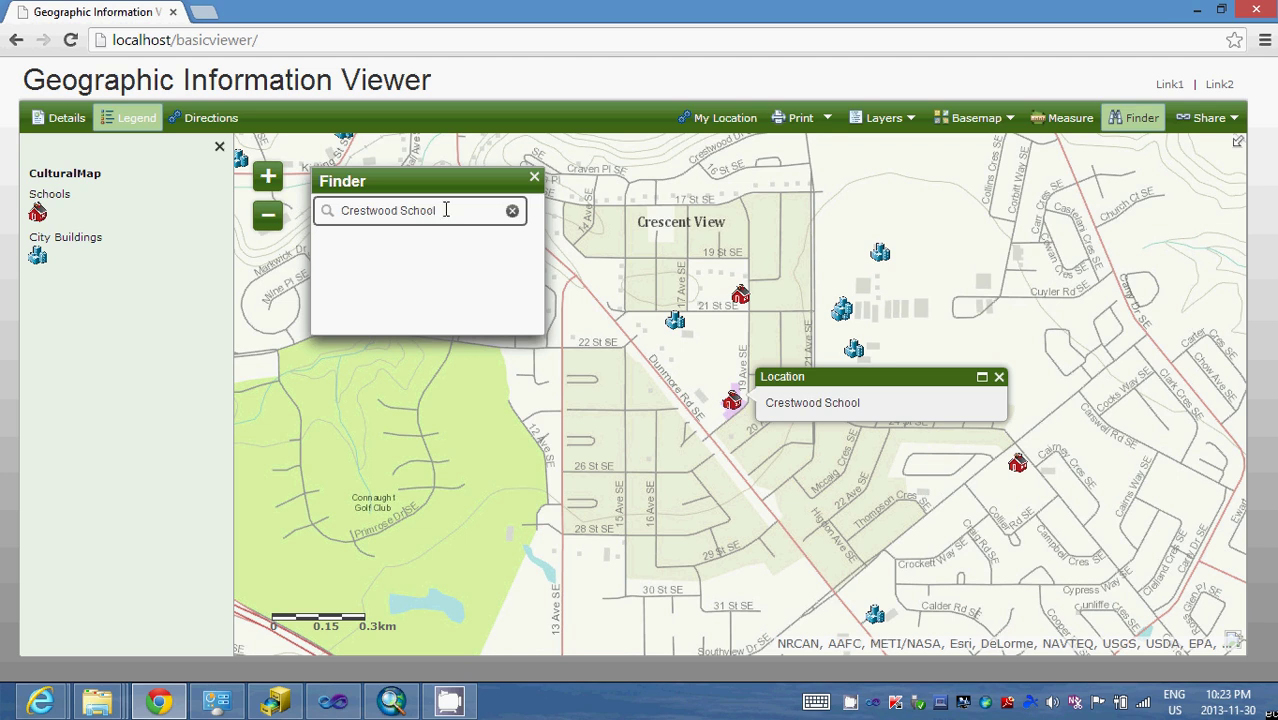
left_click_drag(443, 210, 330, 211)
type("v")
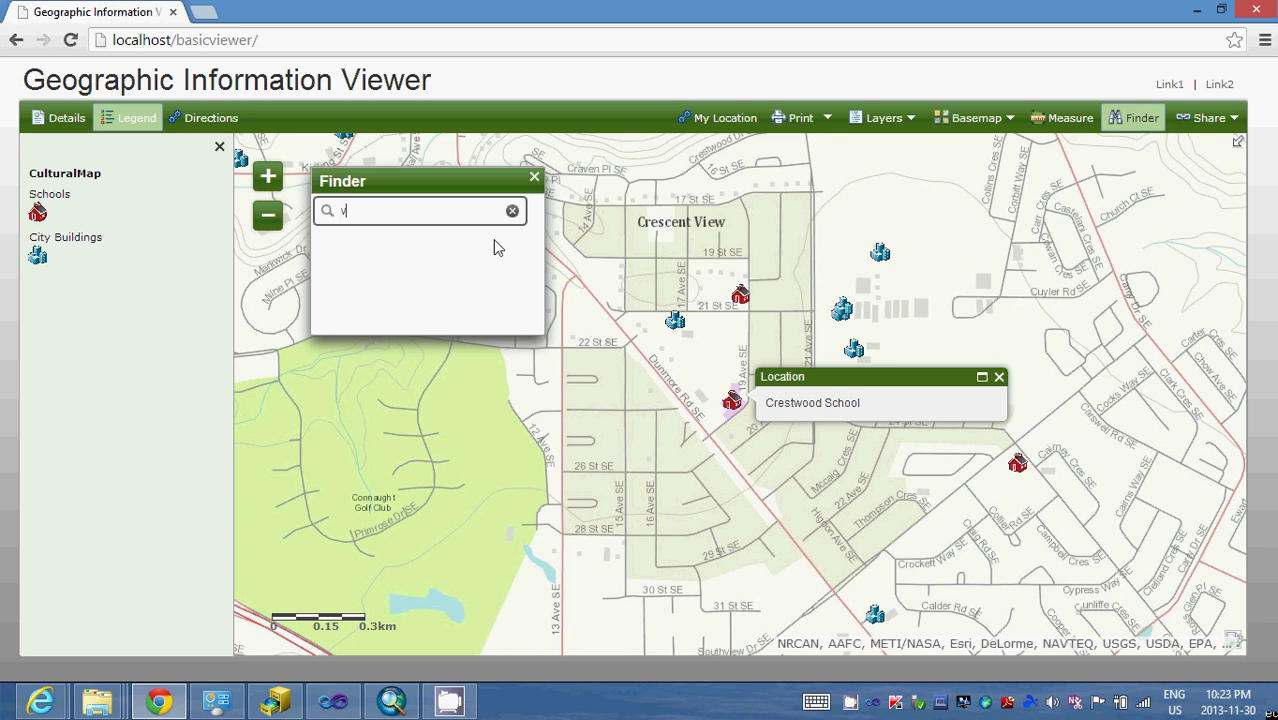
type("ista")
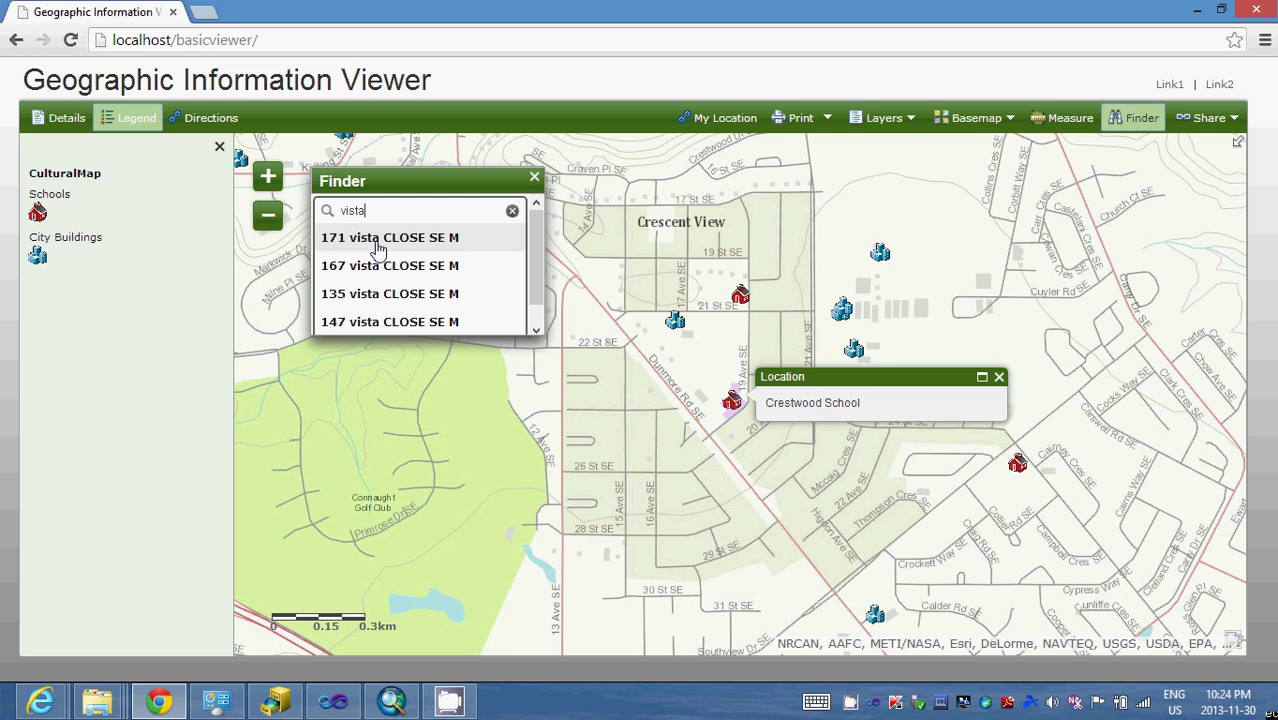
left_click(388, 294)
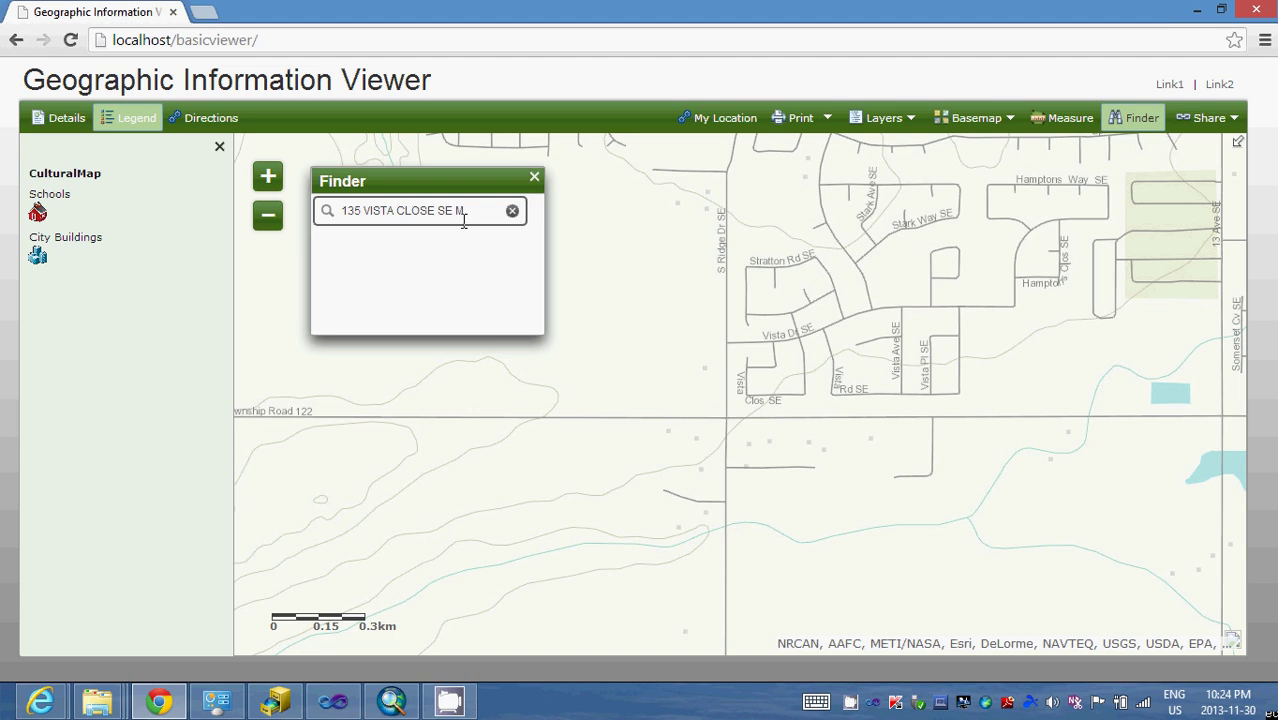
left_click(328, 212)
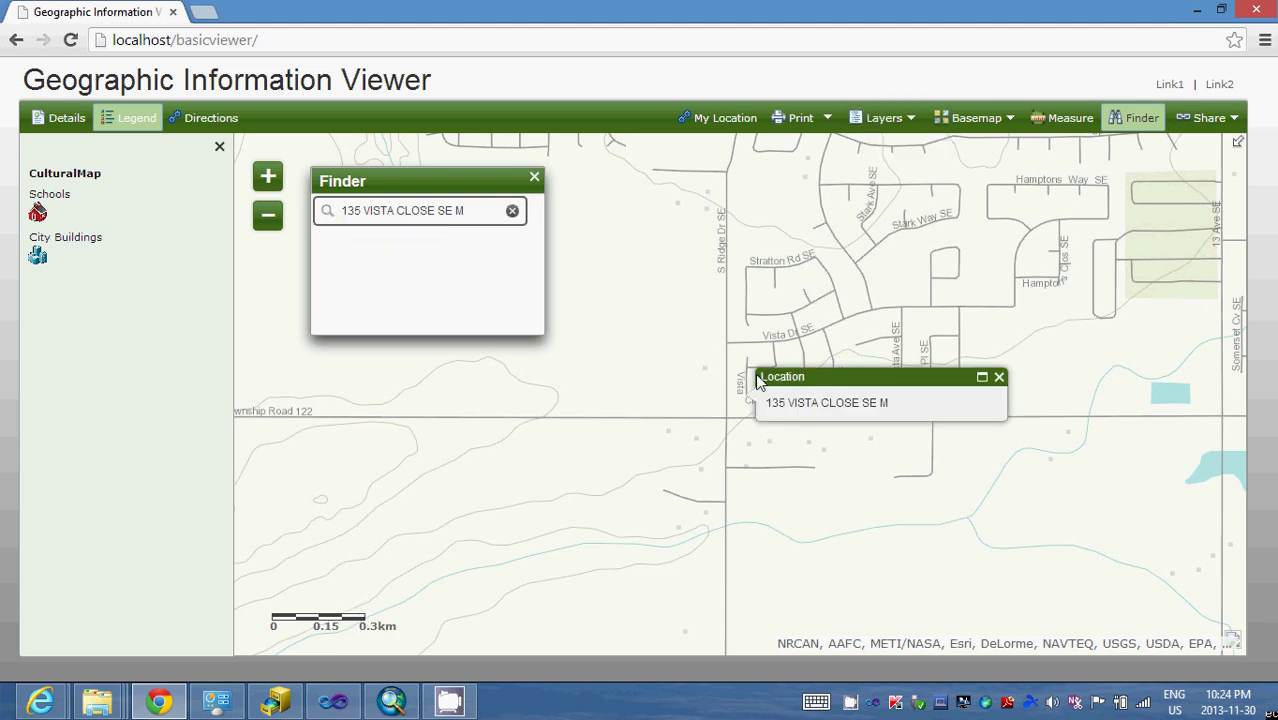
scroll(748, 378, "up", 3)
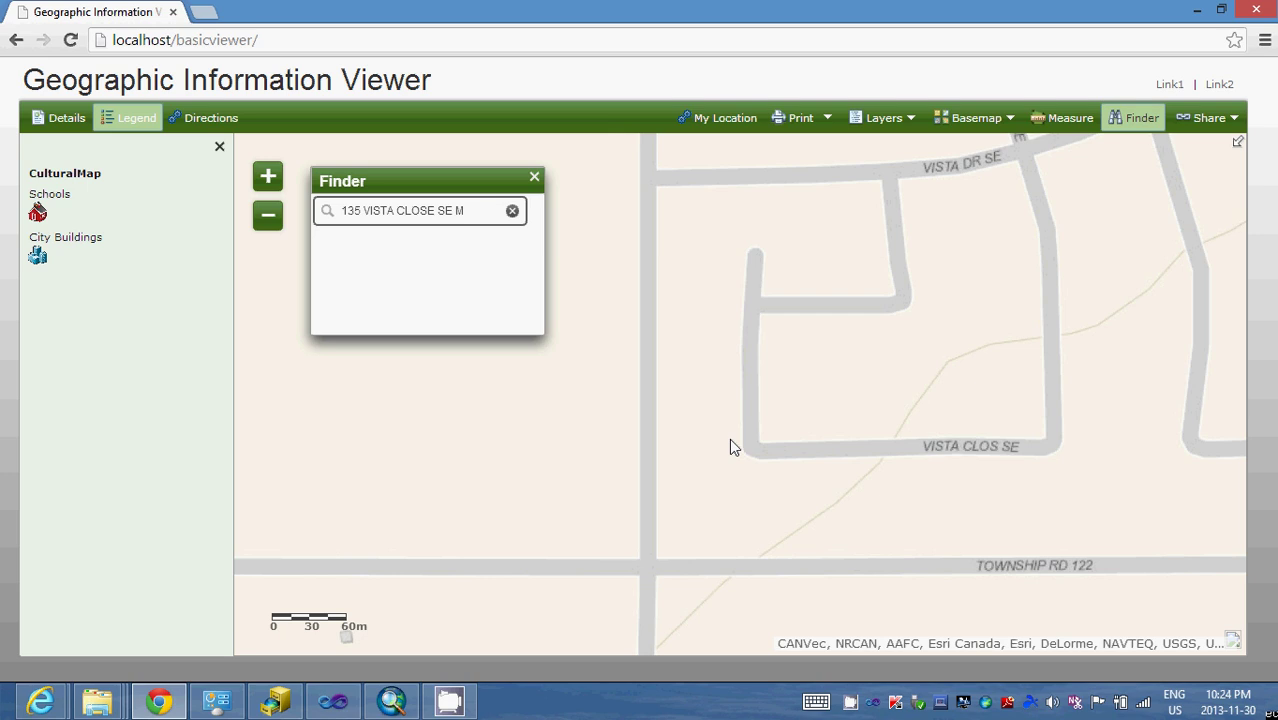
scroll(728, 467, "up", 1)
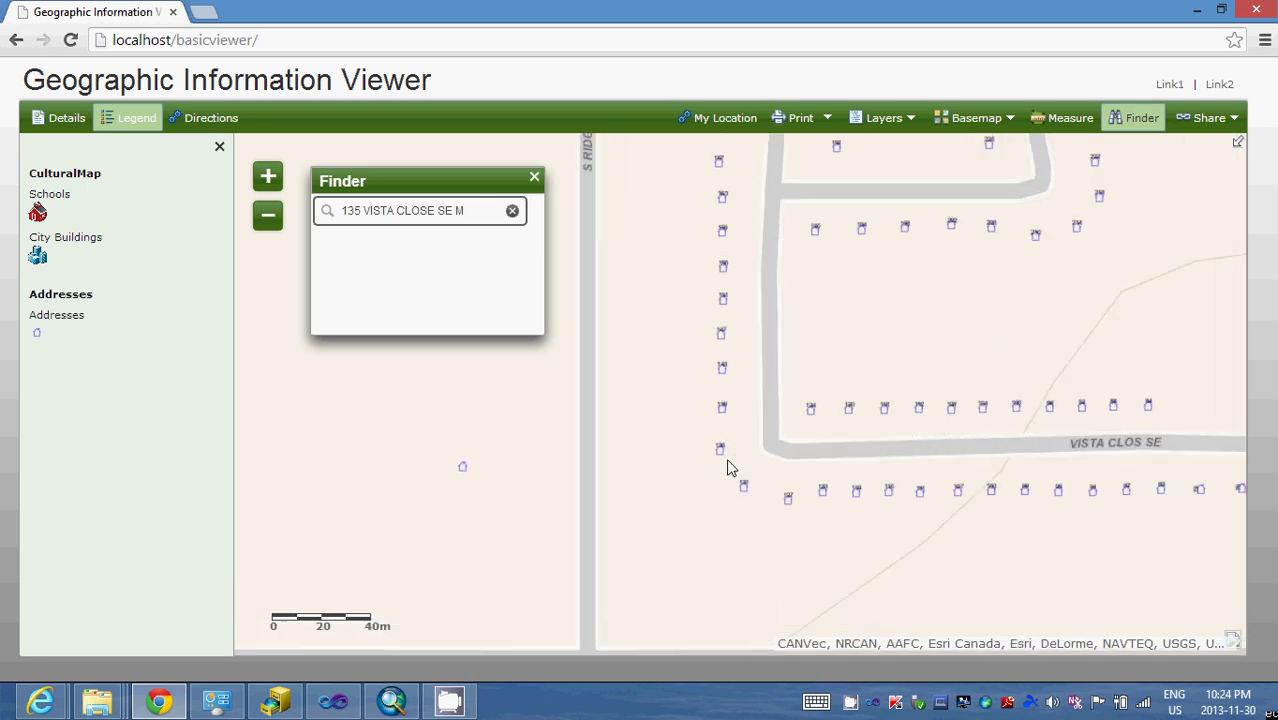
scroll(728, 467, "up", 1)
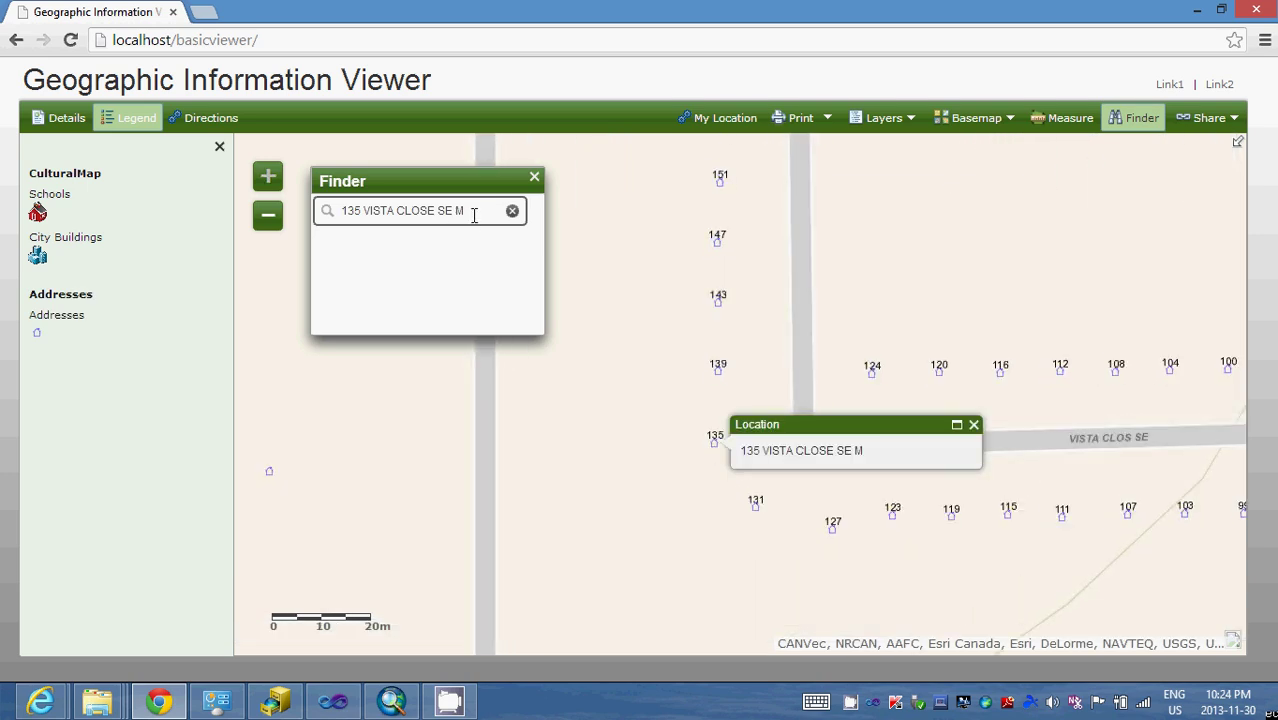
left_click_drag(474, 215, 322, 206)
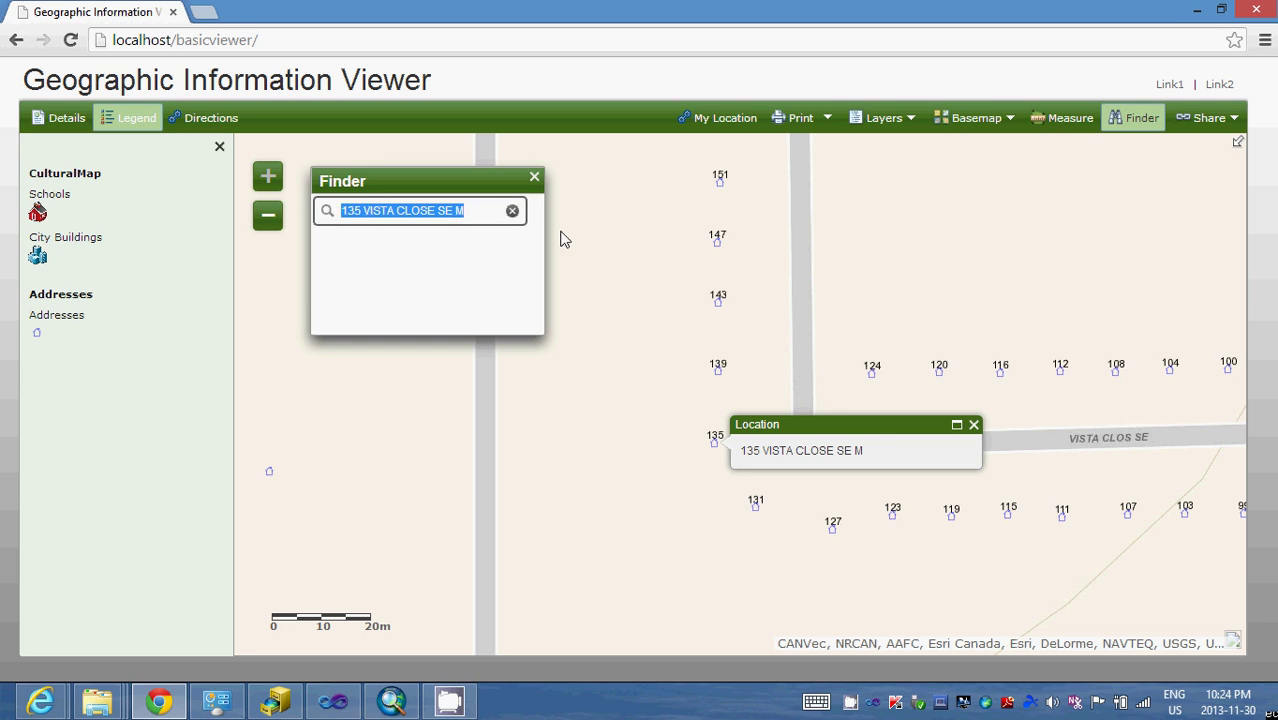
type("62")
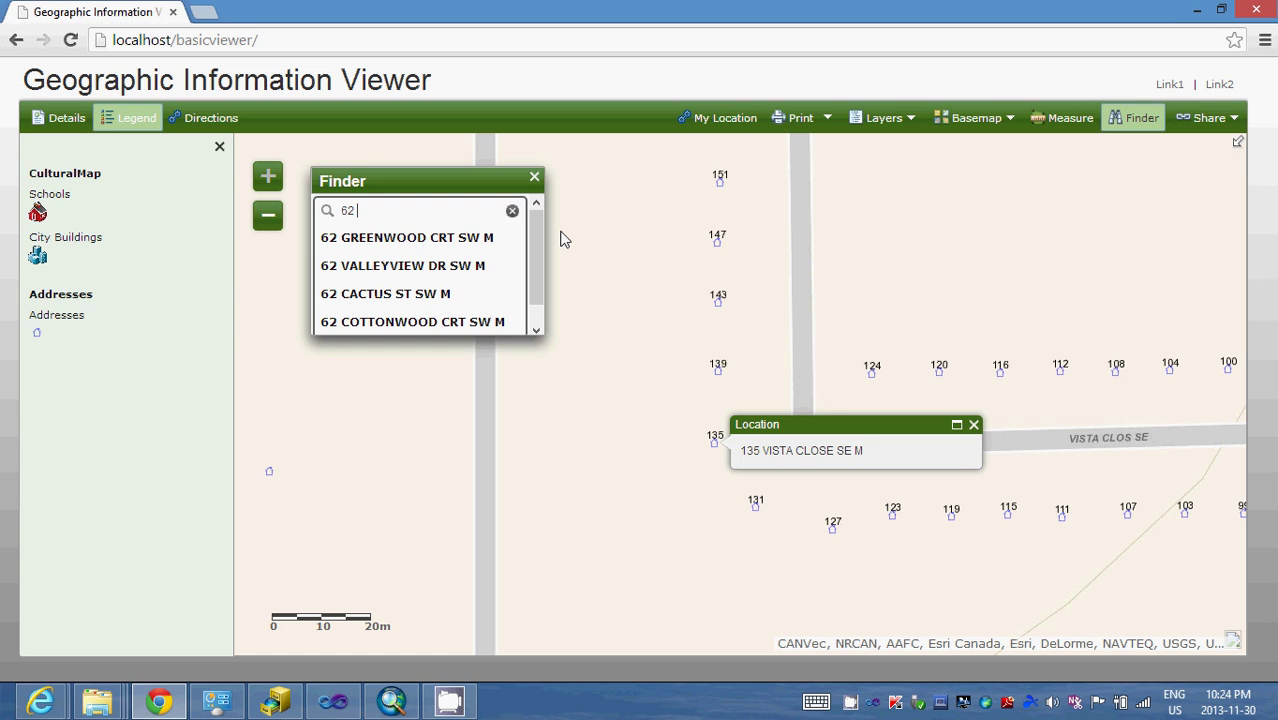
type("ter")
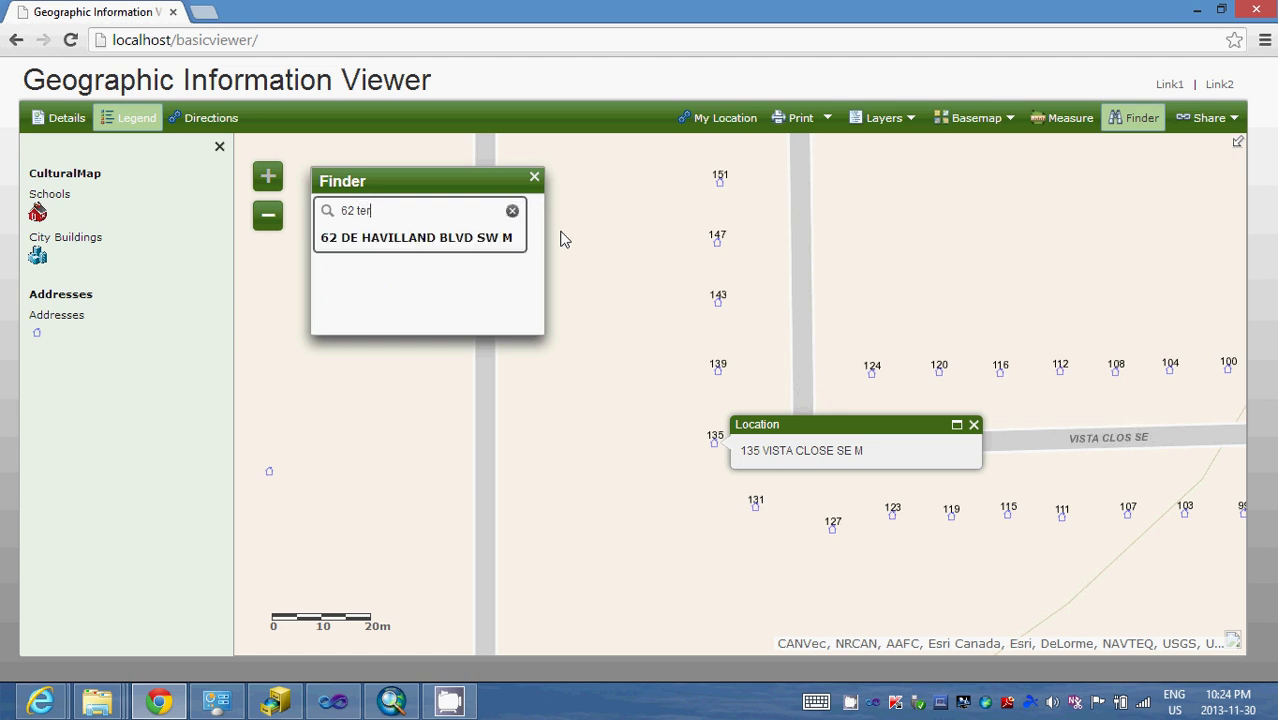
type("a")
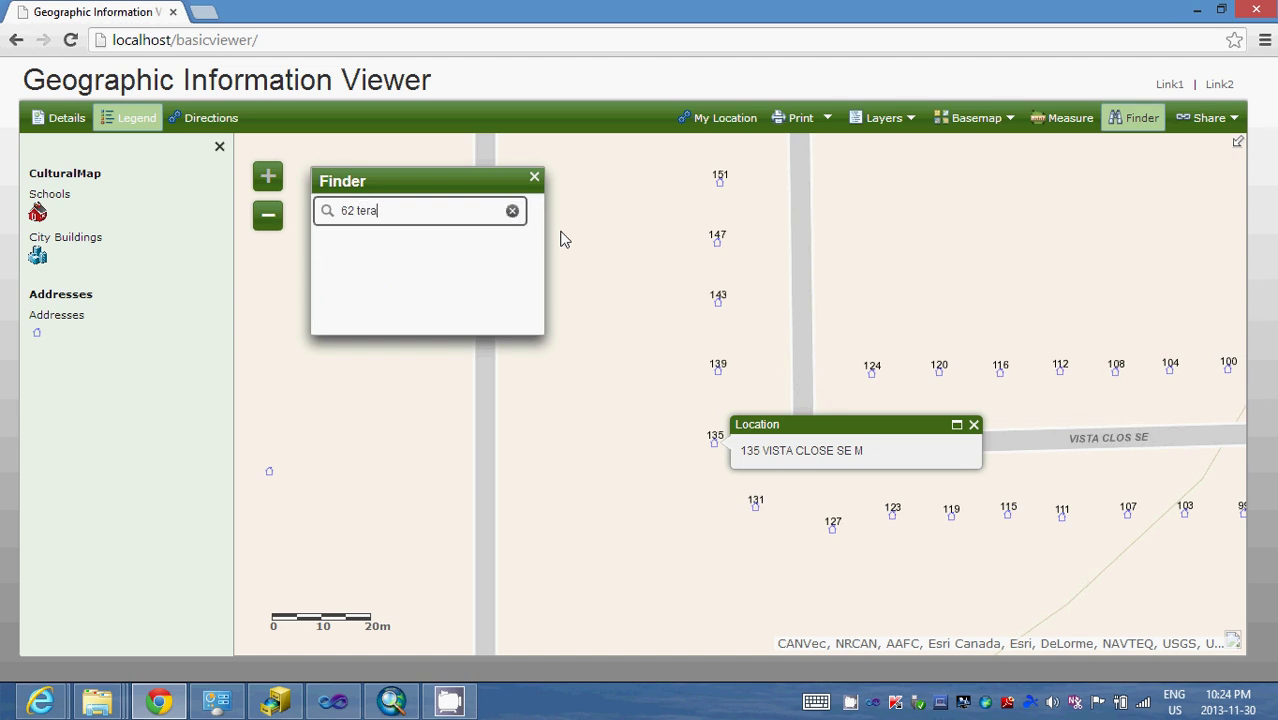
key("BackSpace")
type("race")
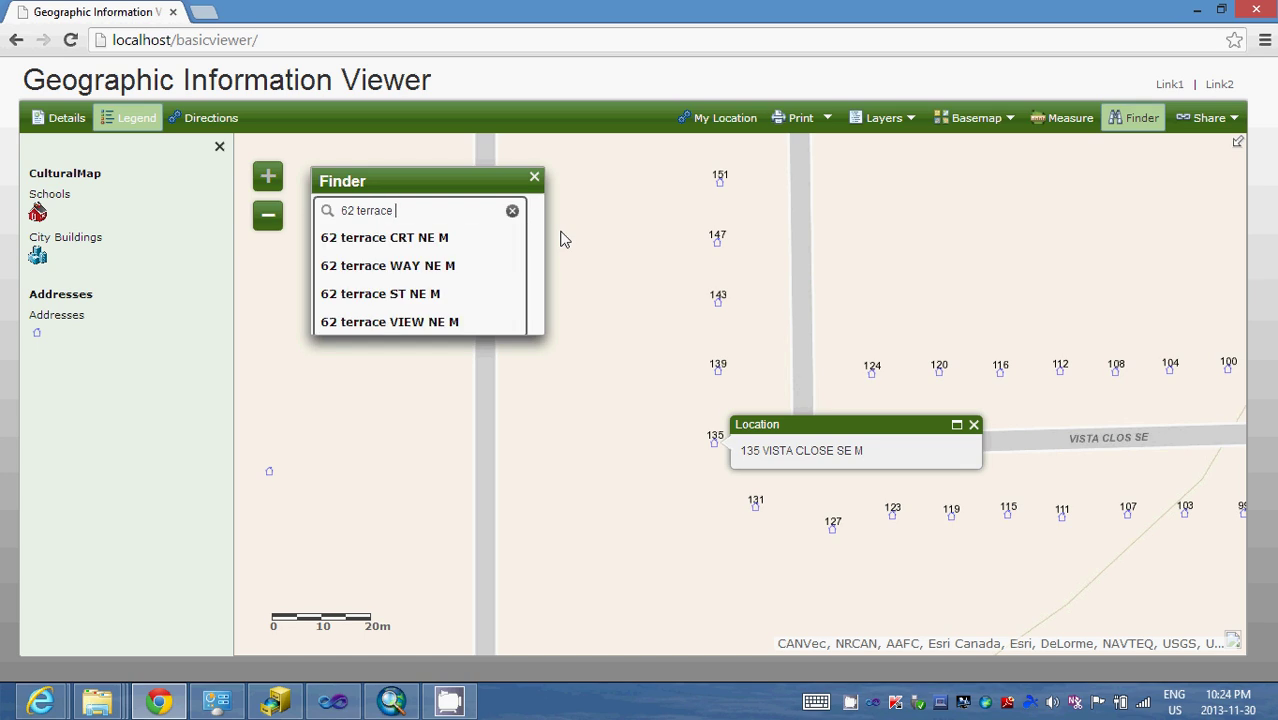
left_click(411, 298)
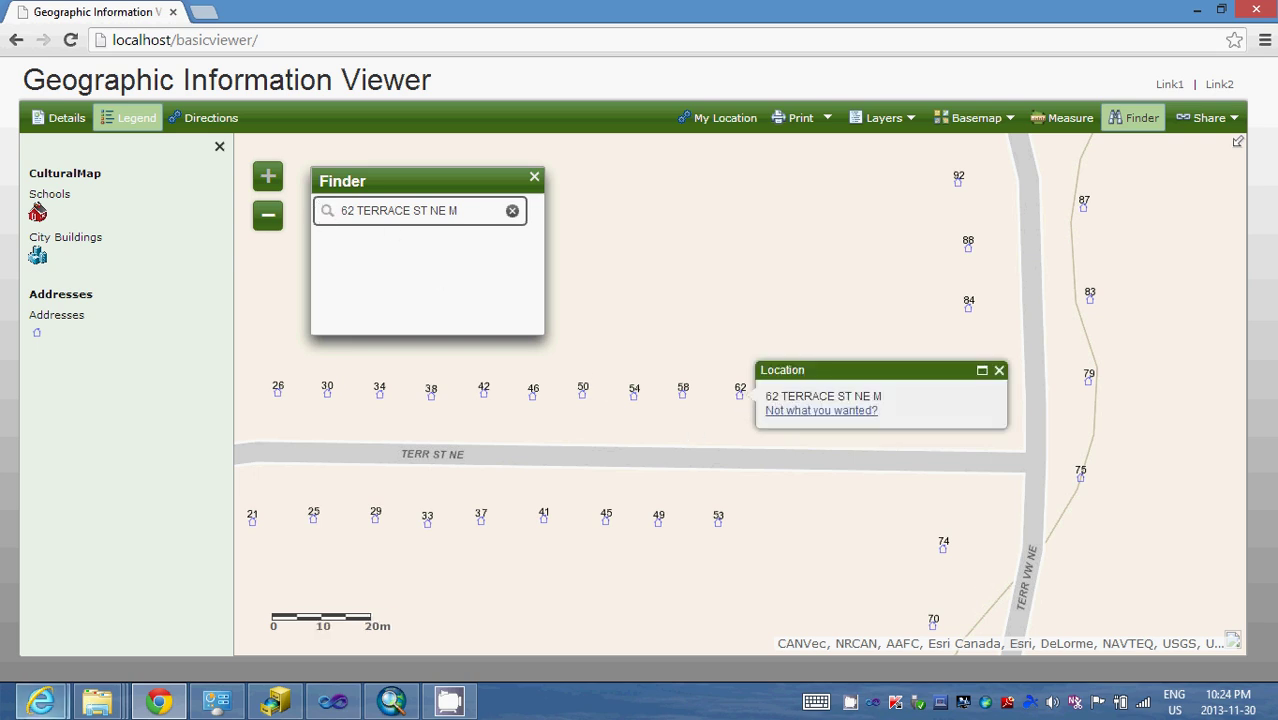
left_click(38, 706)
left_click(284, 562)
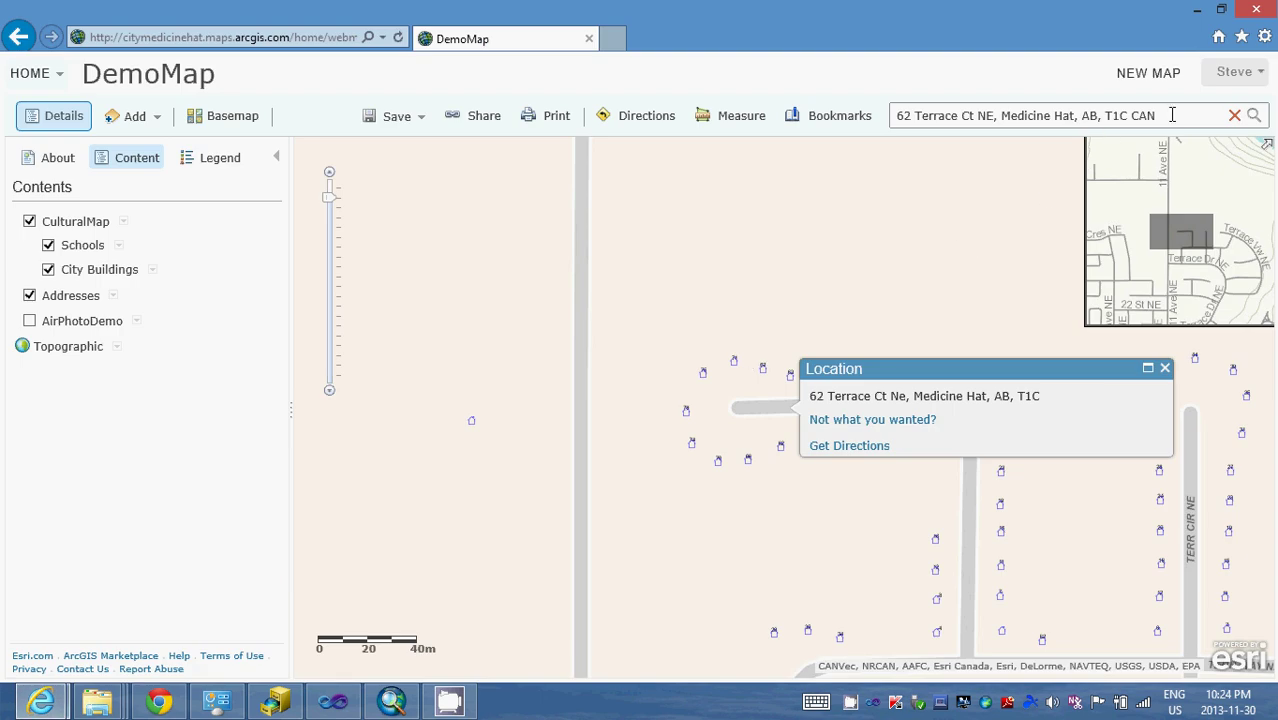
Step: Run the DemoMap search, then return to the Geographic Information Viewer in Chrome
left_click(1255, 118)
left_click(159, 702)
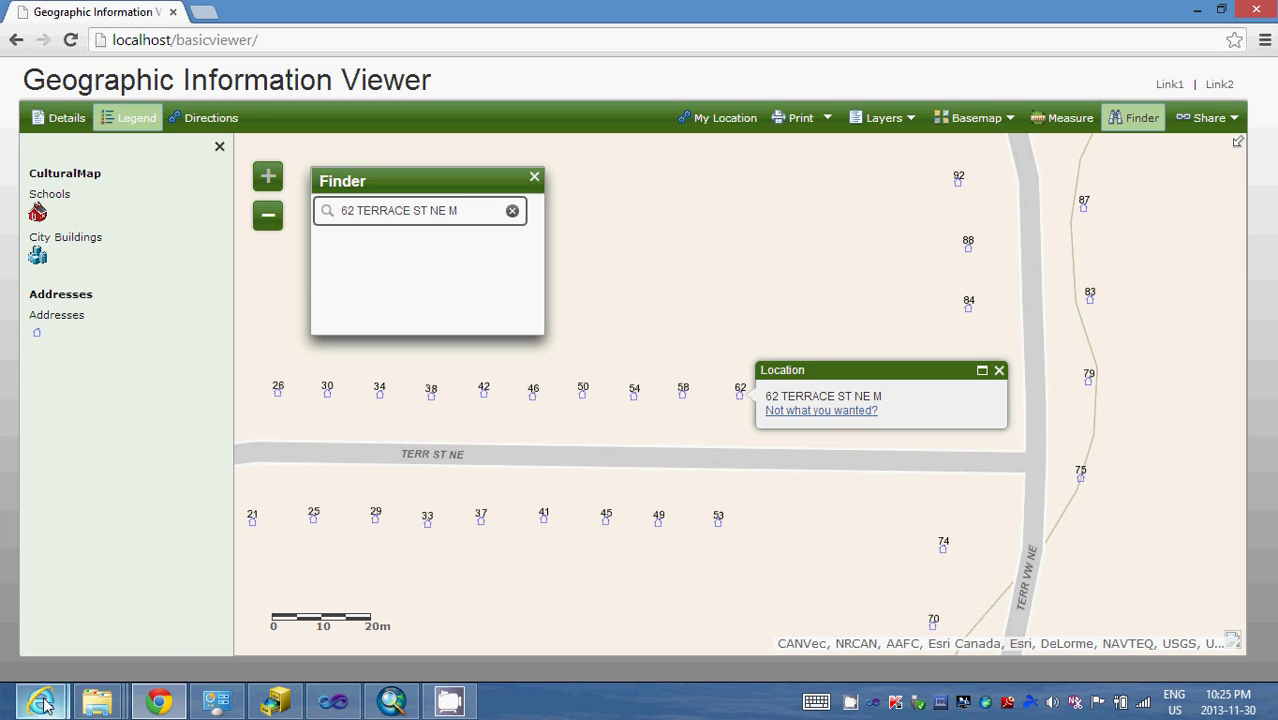
mouse_move(46, 705)
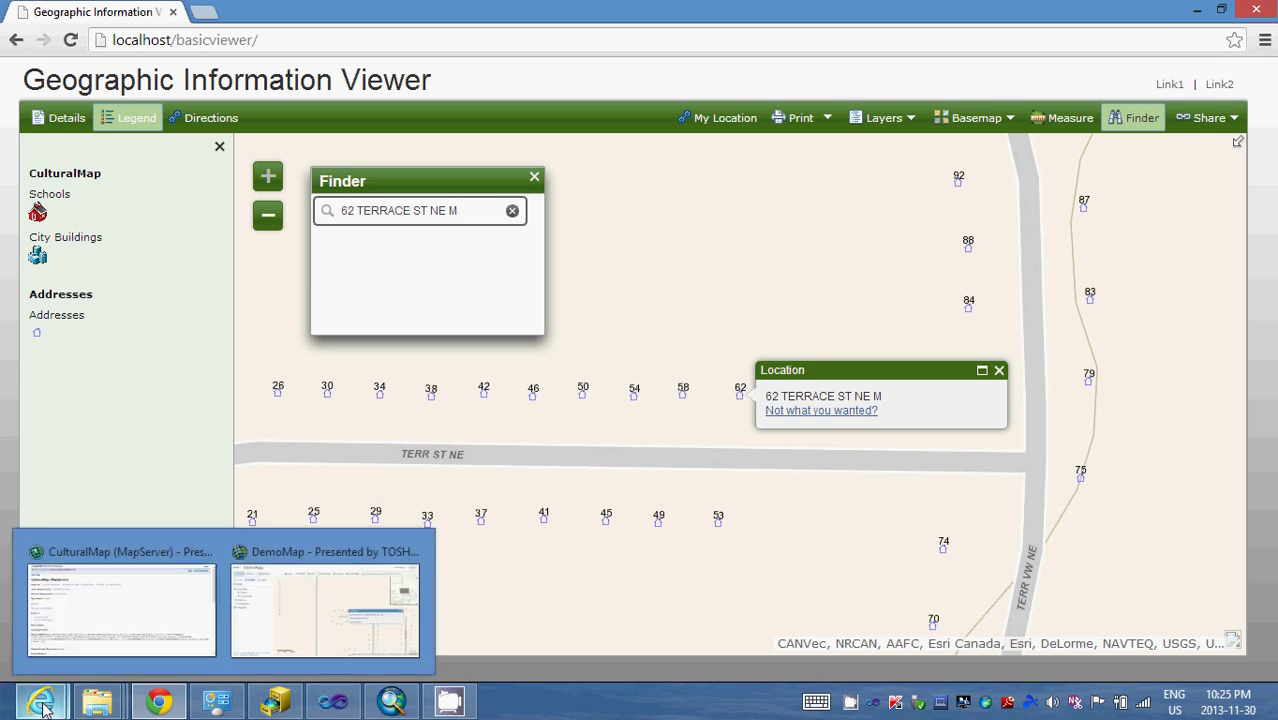
Step: Return to the DemoMap window and open the Add layer menu
left_click(308, 560)
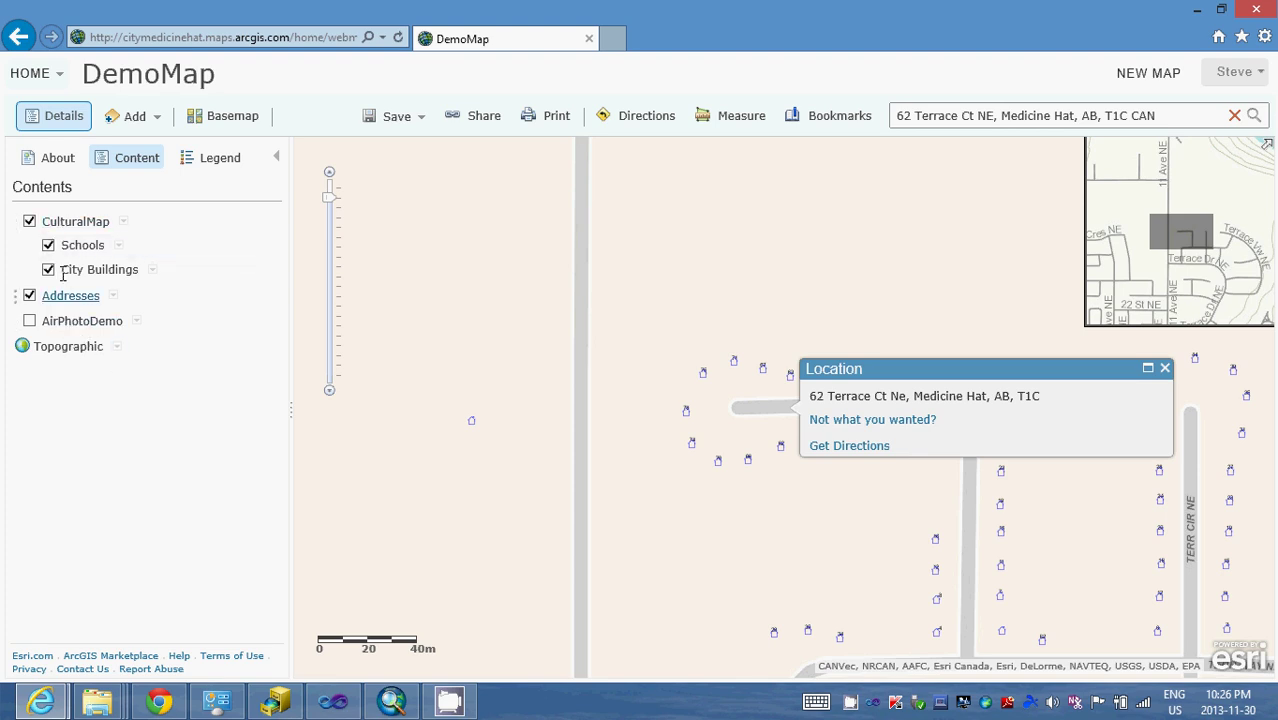
left_click(156, 118)
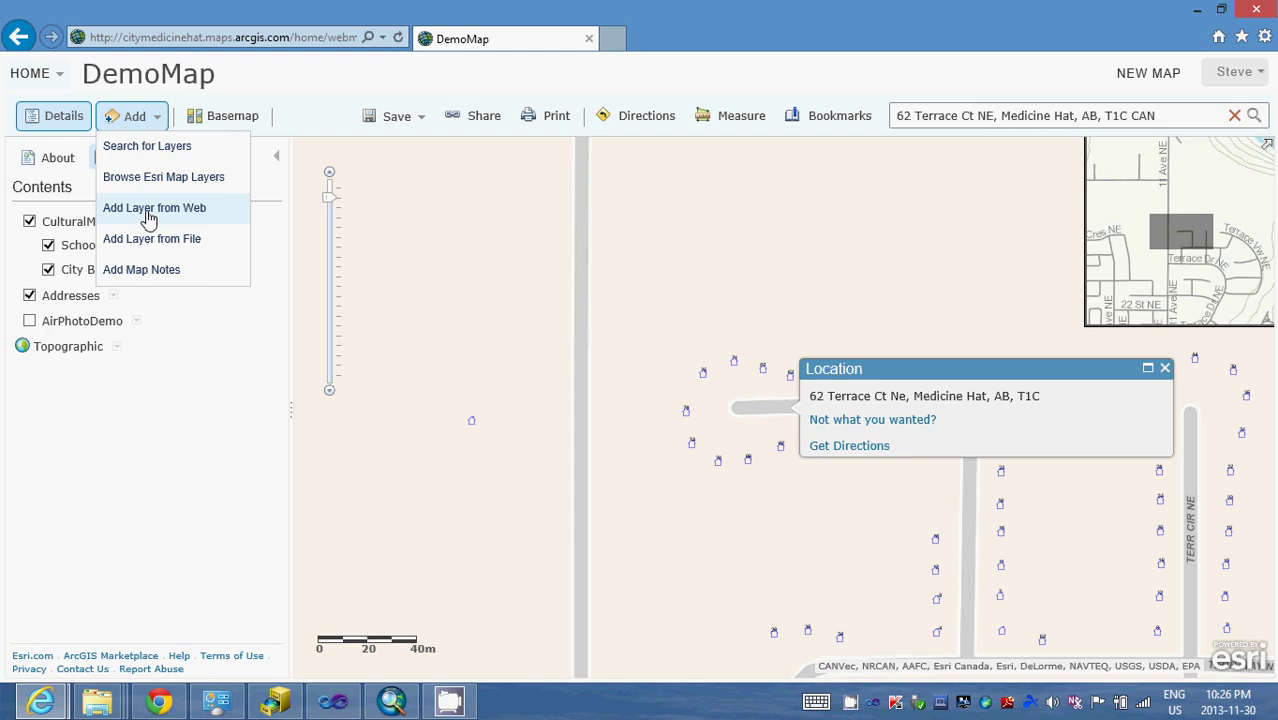
Step: Start Add Layer from Web, copy the CulturalMap service URL, then cancel the dialog
left_click(150, 208)
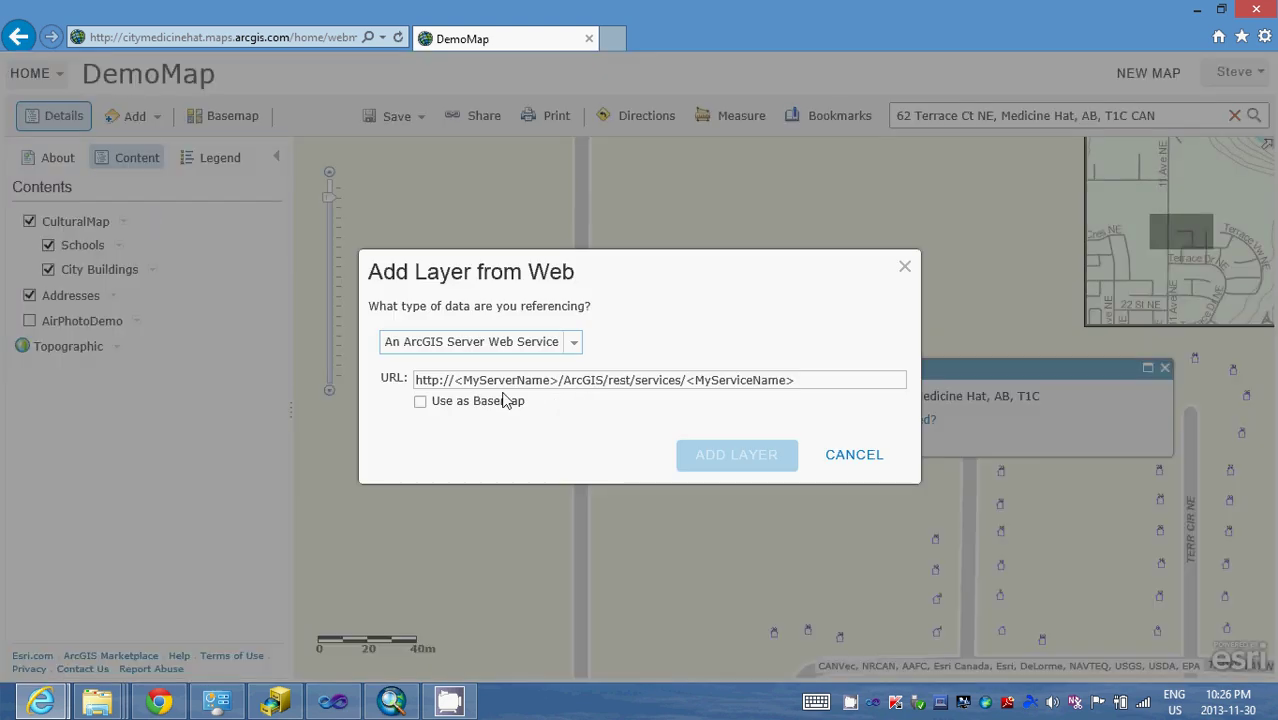
mouse_move(41, 701)
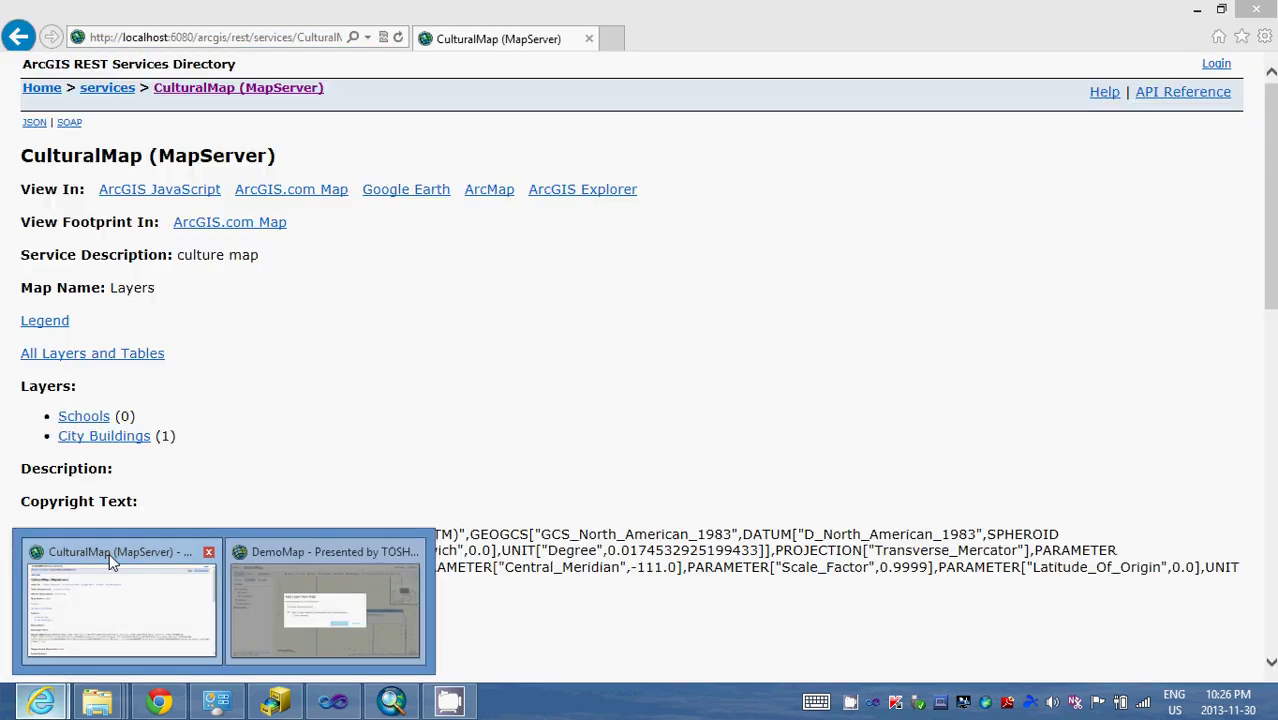
left_click(110, 553)
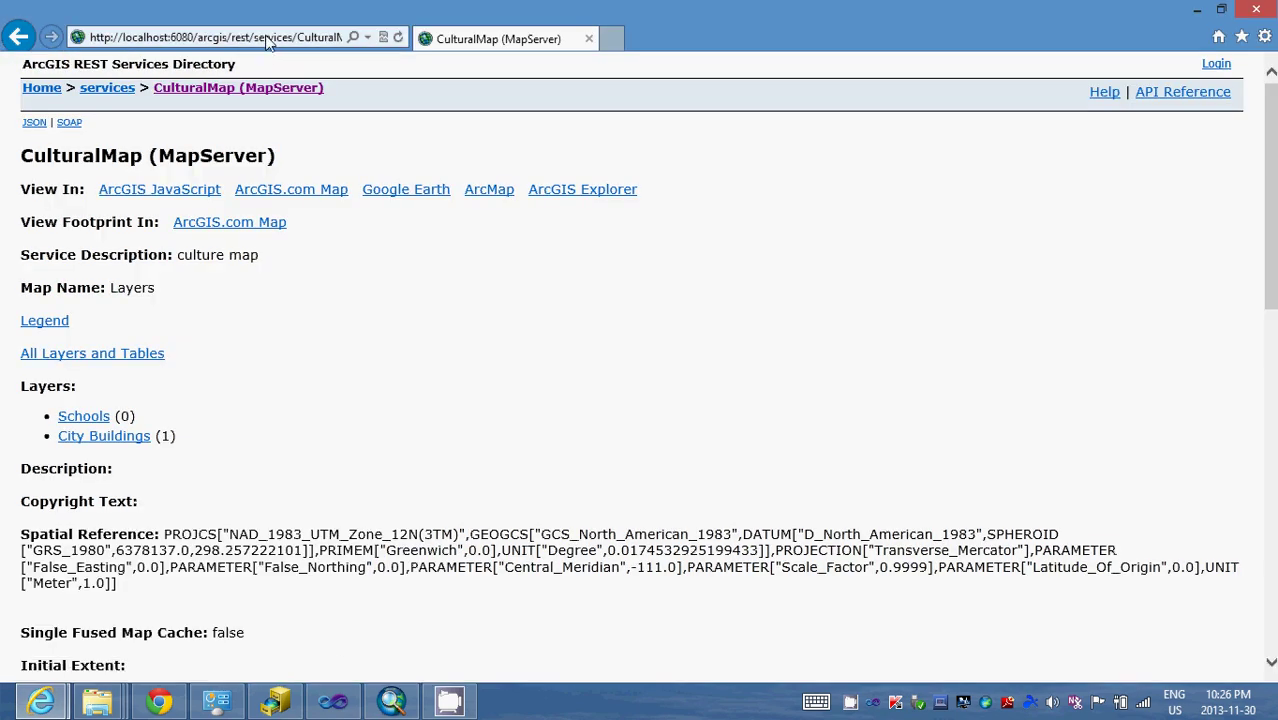
left_click(266, 38)
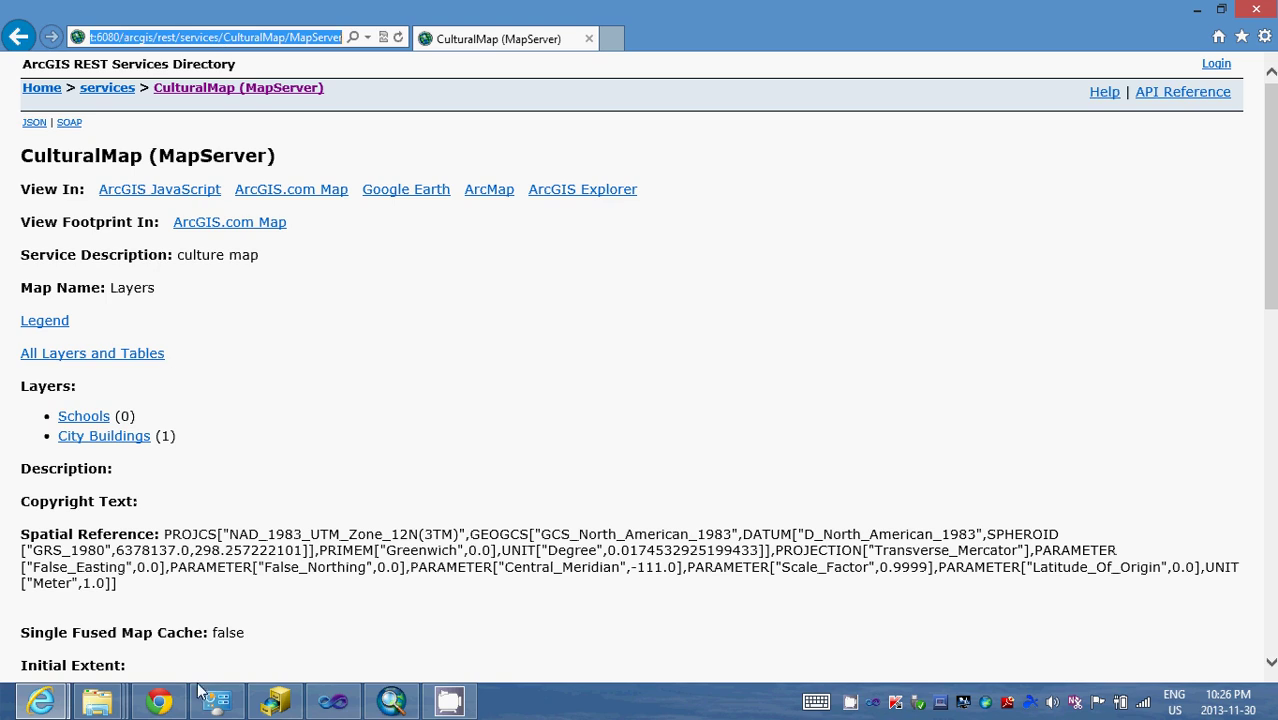
left_click(65, 700)
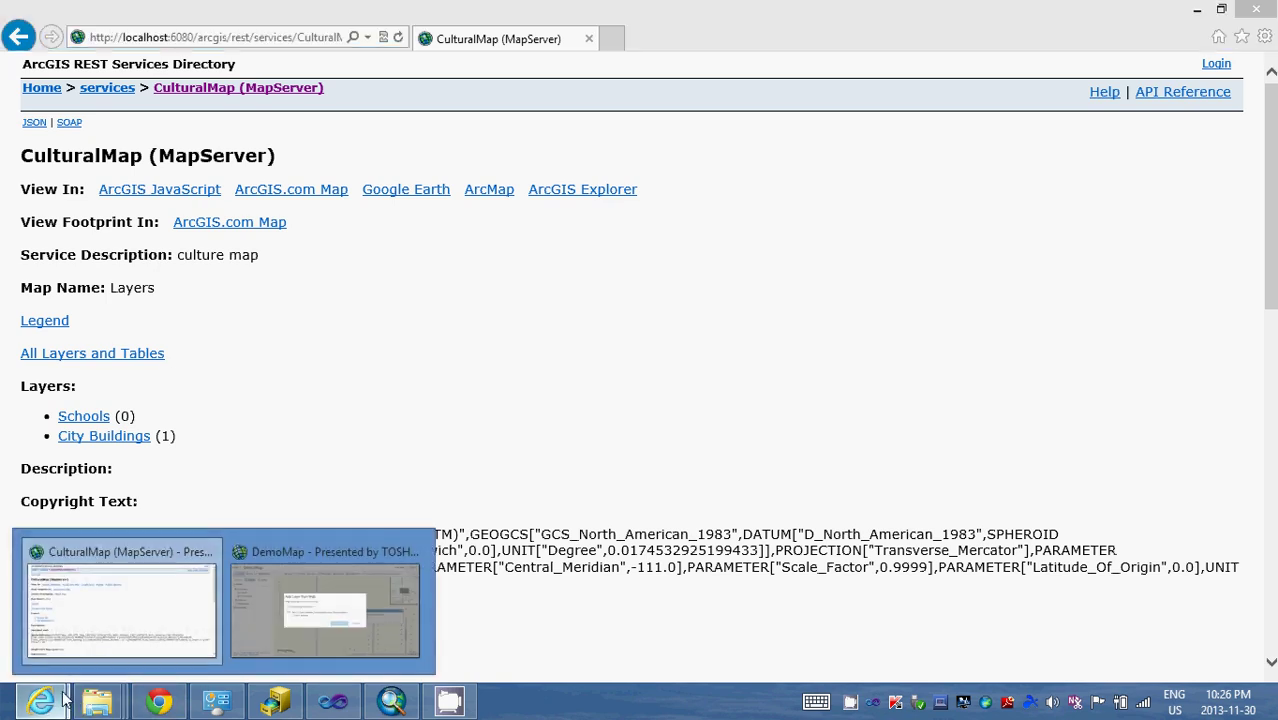
left_click(295, 600)
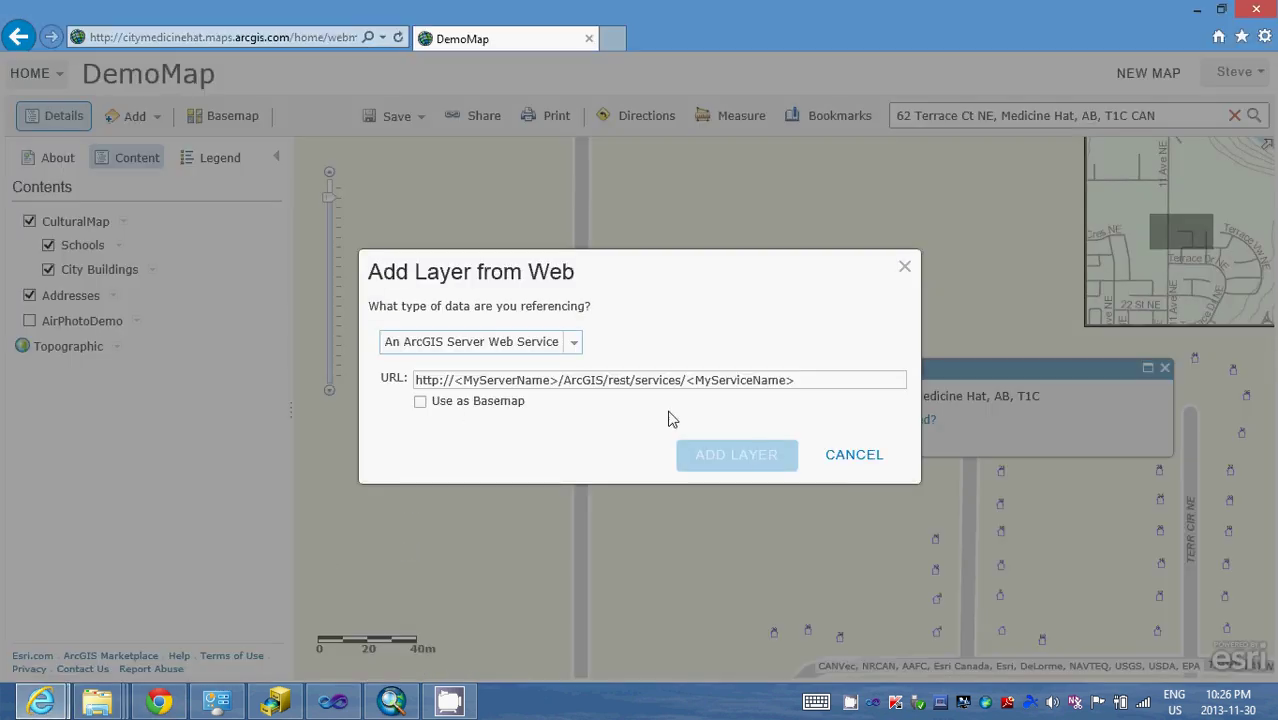
left_click(860, 458)
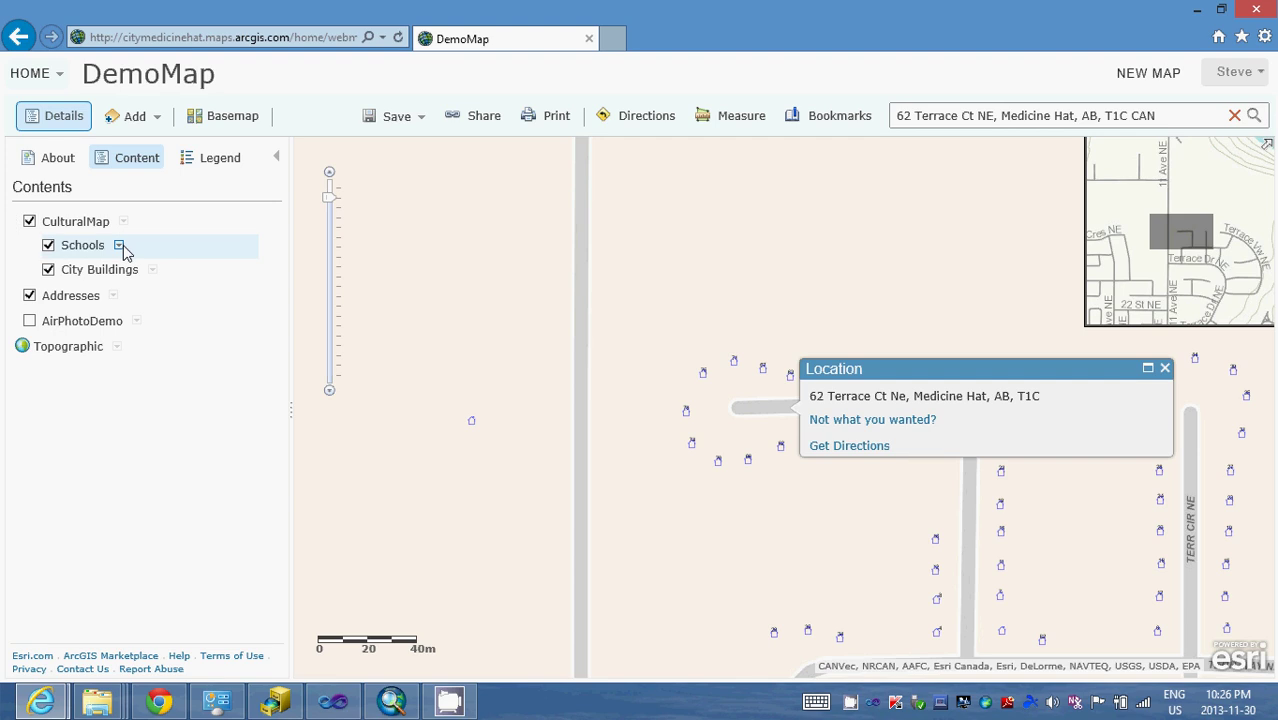
left_click(119, 246)
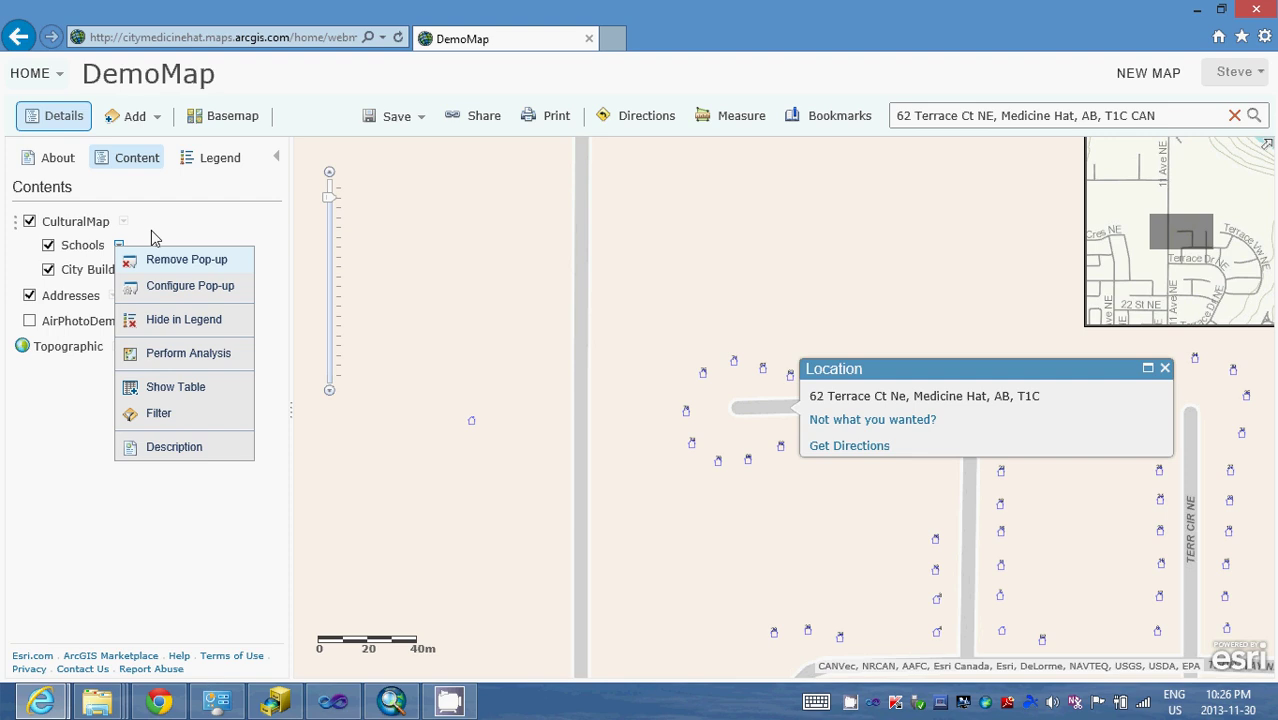
left_click(123, 222)
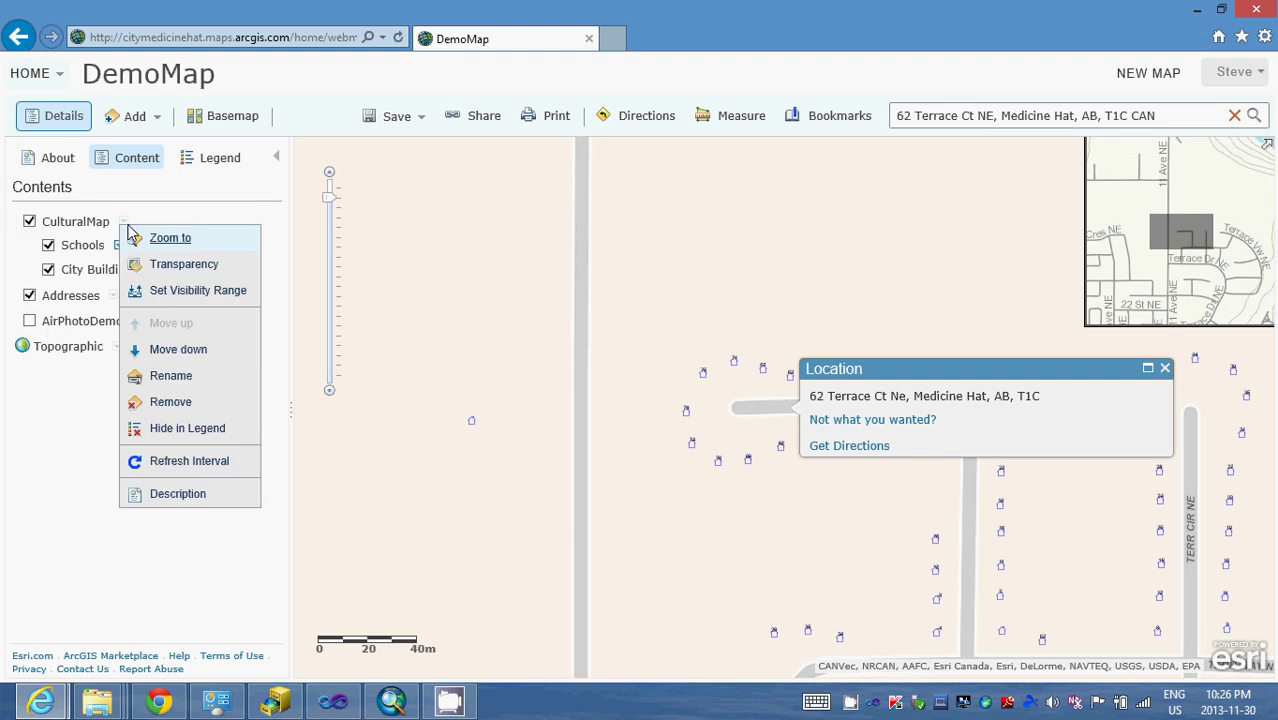
left_click(203, 290)
mouse_move(213, 308)
left_click(90, 500)
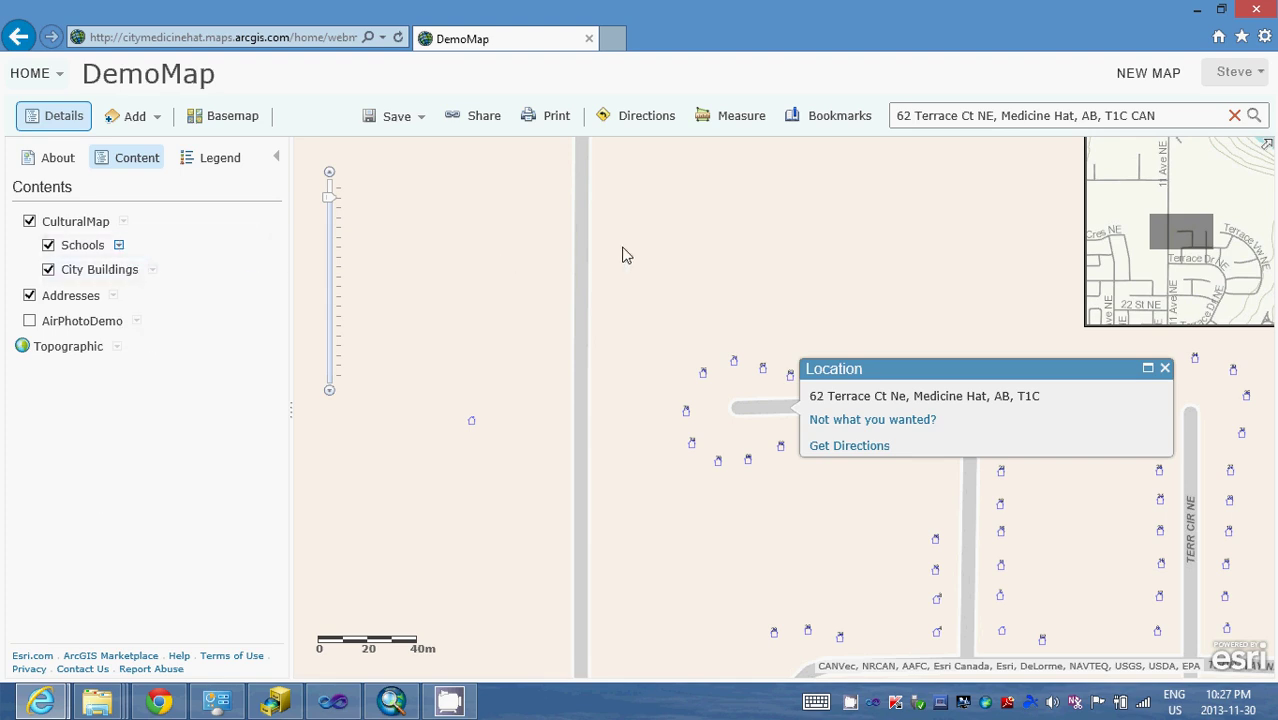
left_click(269, 38)
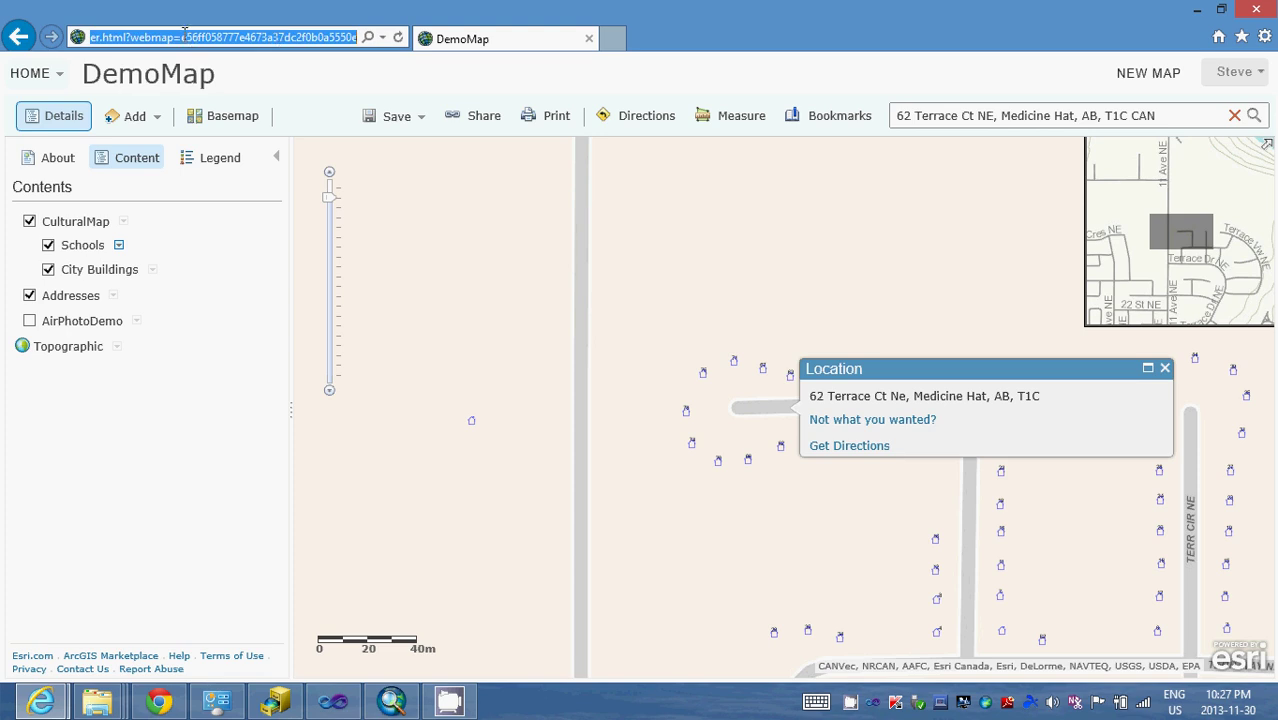
left_click_drag(181, 35, 361, 37)
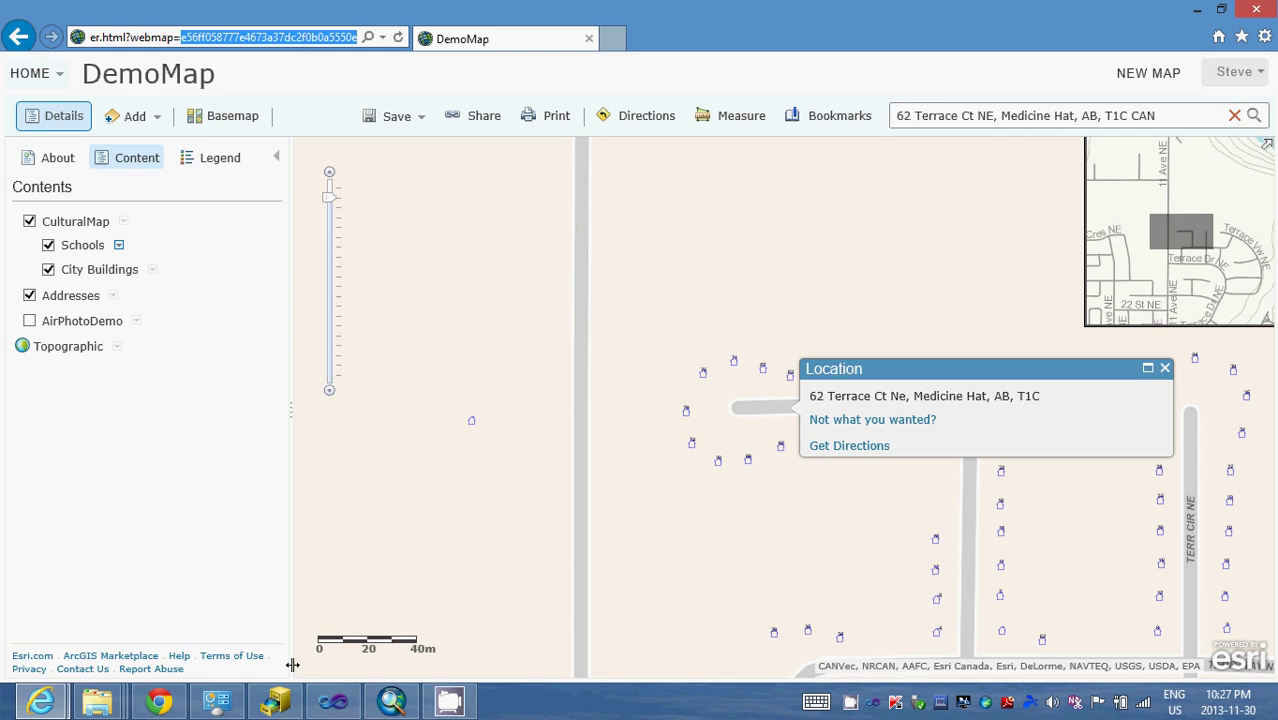
left_click(340, 704)
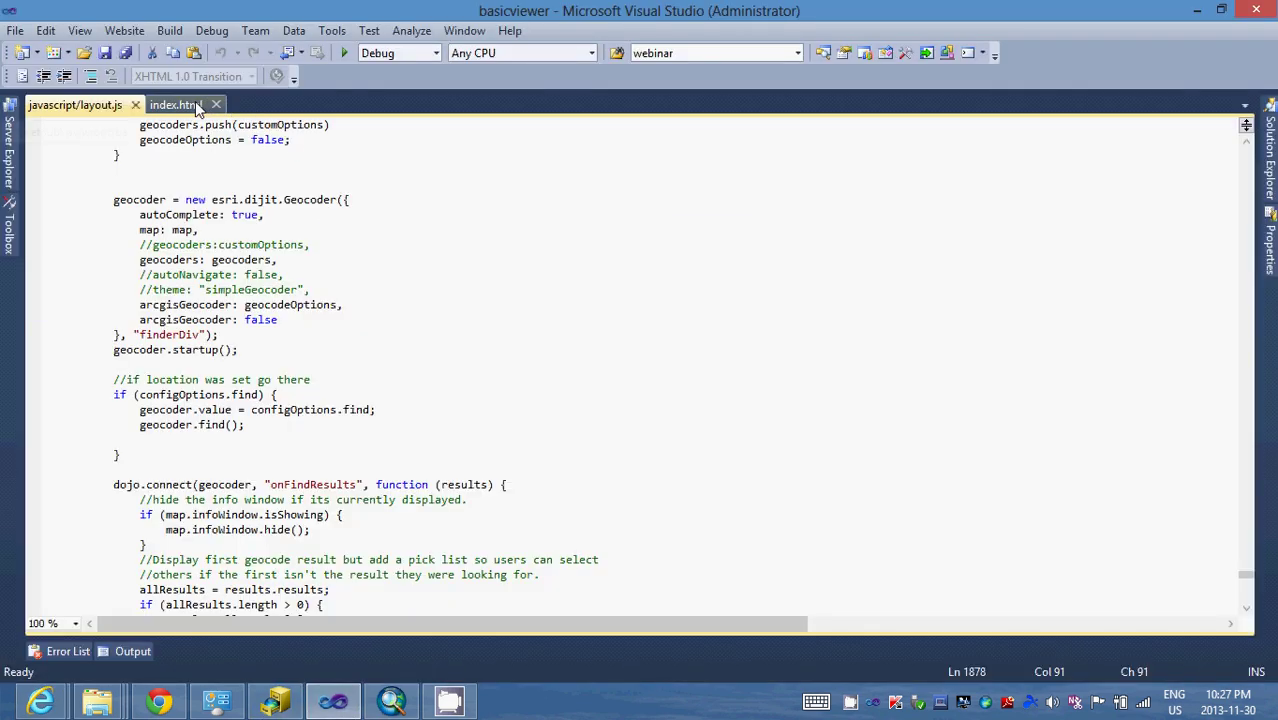
Step: Show the webmap ID setting in index.html, then return to the viewer in Chrome
left_click(195, 104)
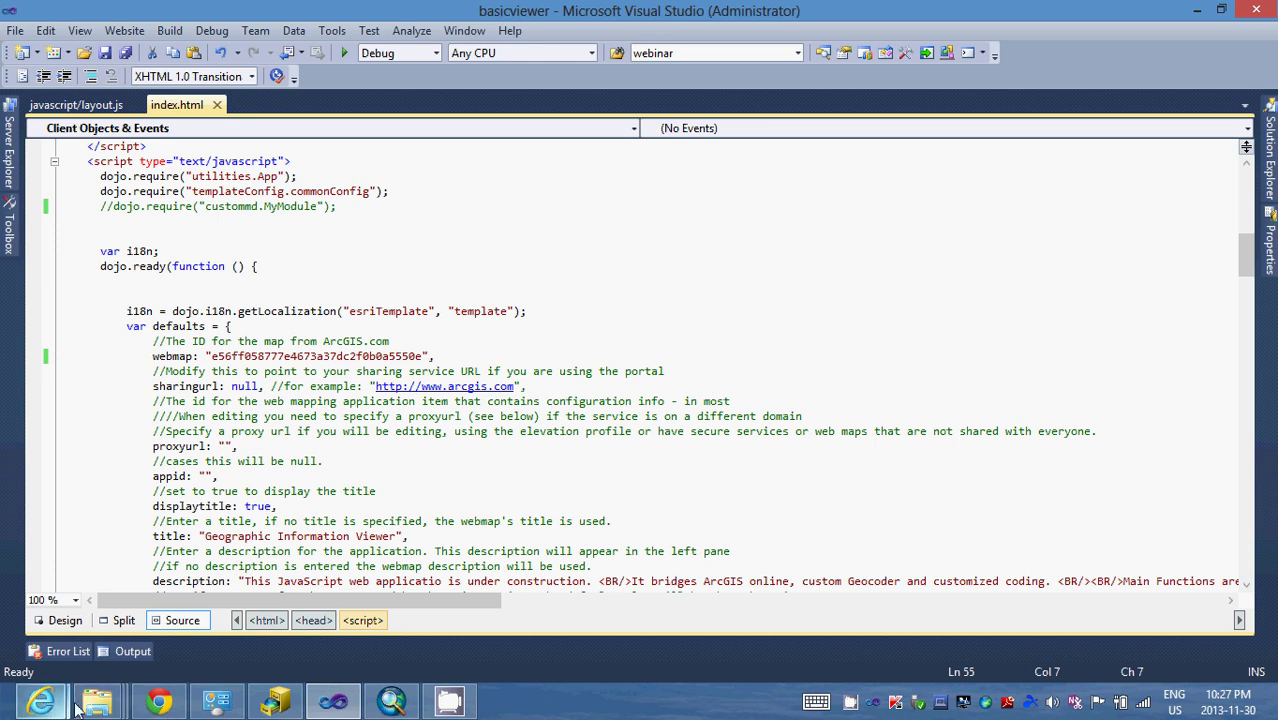
left_click(159, 701)
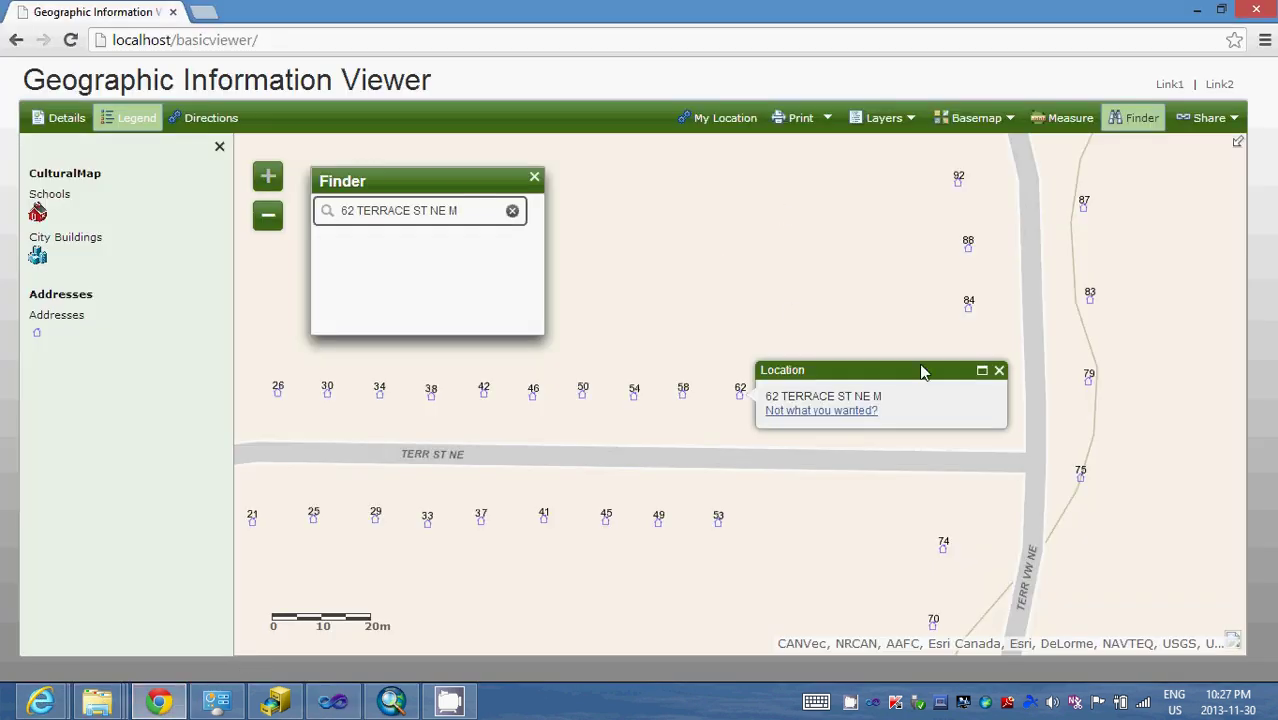
left_click(999, 370)
left_click(325, 210)
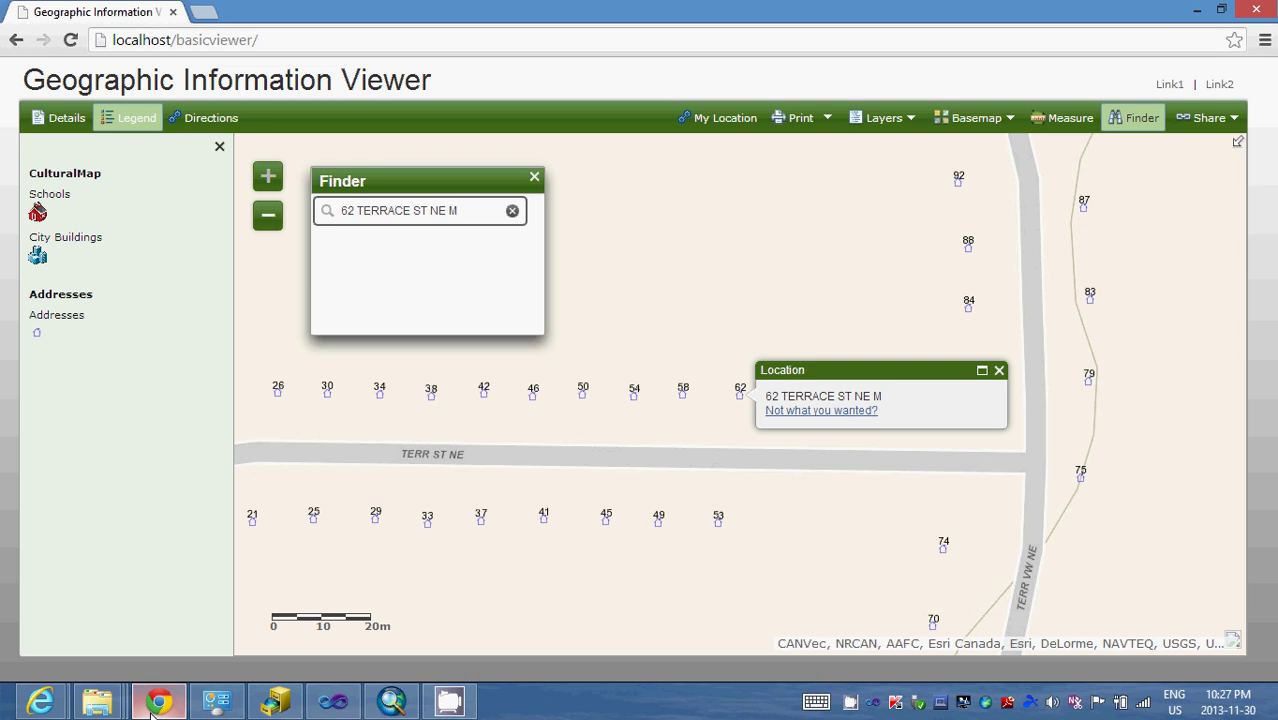
Step: Show layout.js's gurl Addresses_CityFacilities GeocodeServer URL, then return to the Chrome viewer
left_click(333, 700)
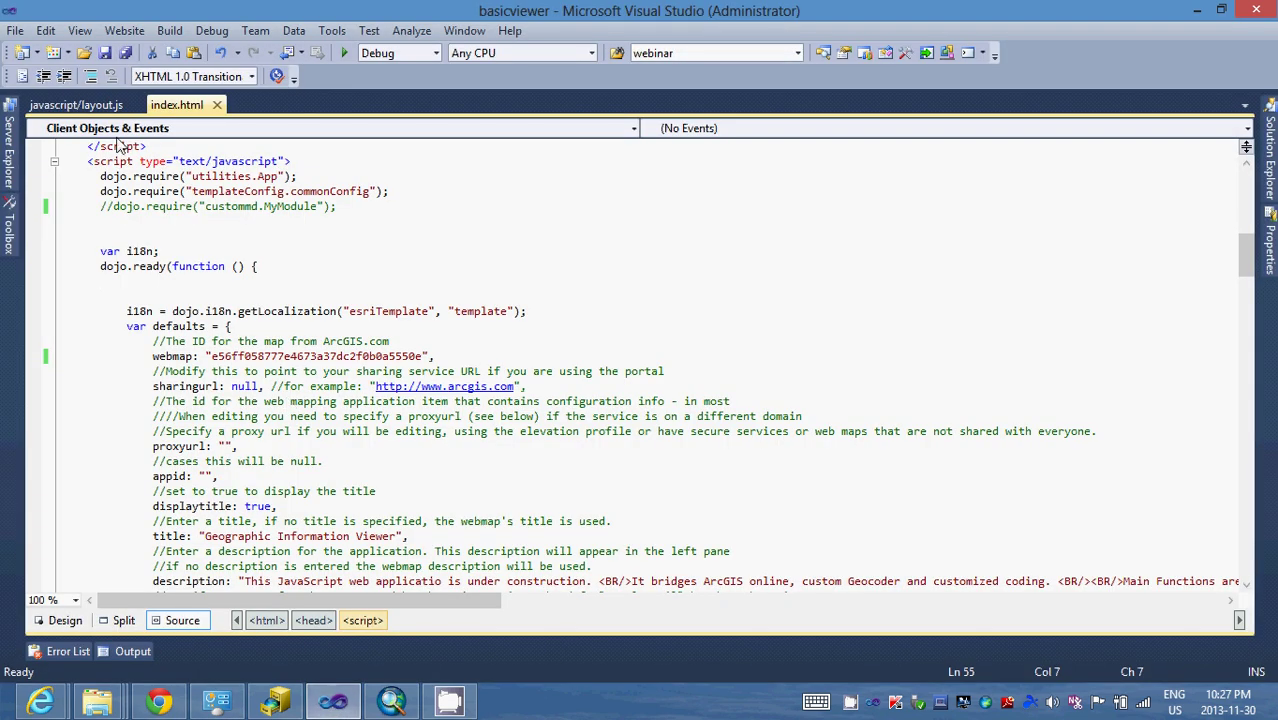
left_click(87, 106)
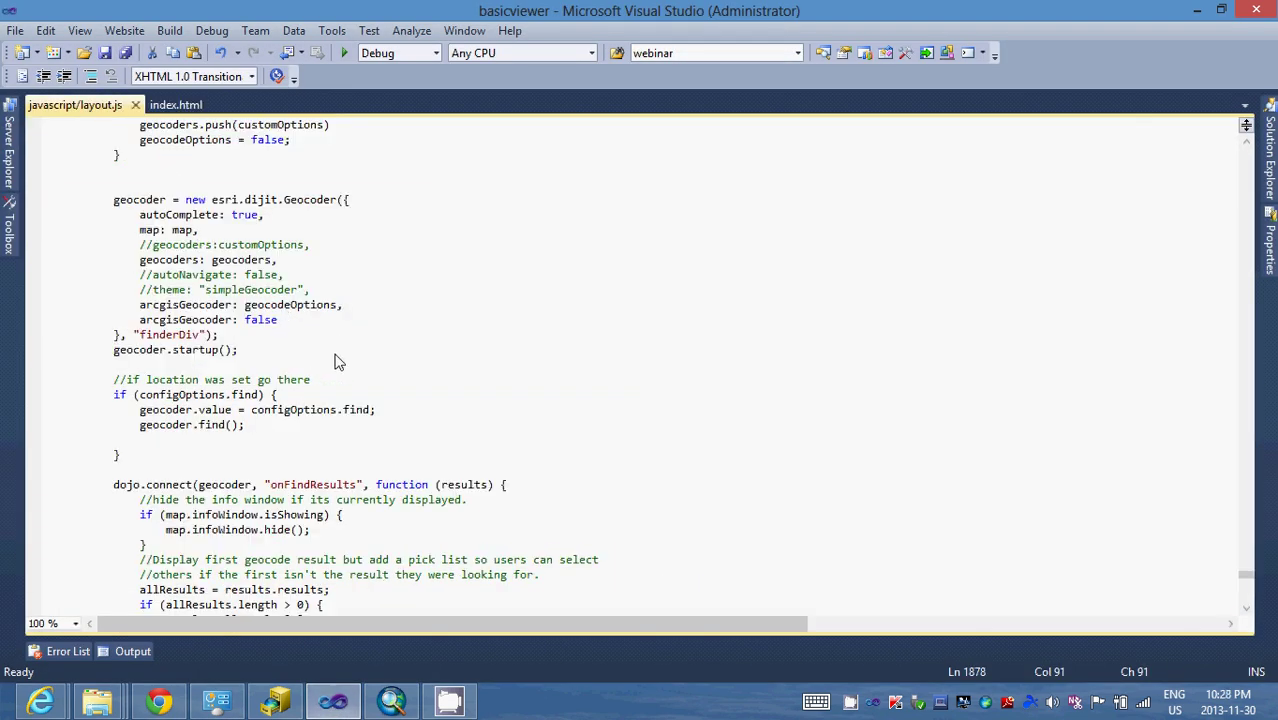
scroll(420, 362, "up", 7)
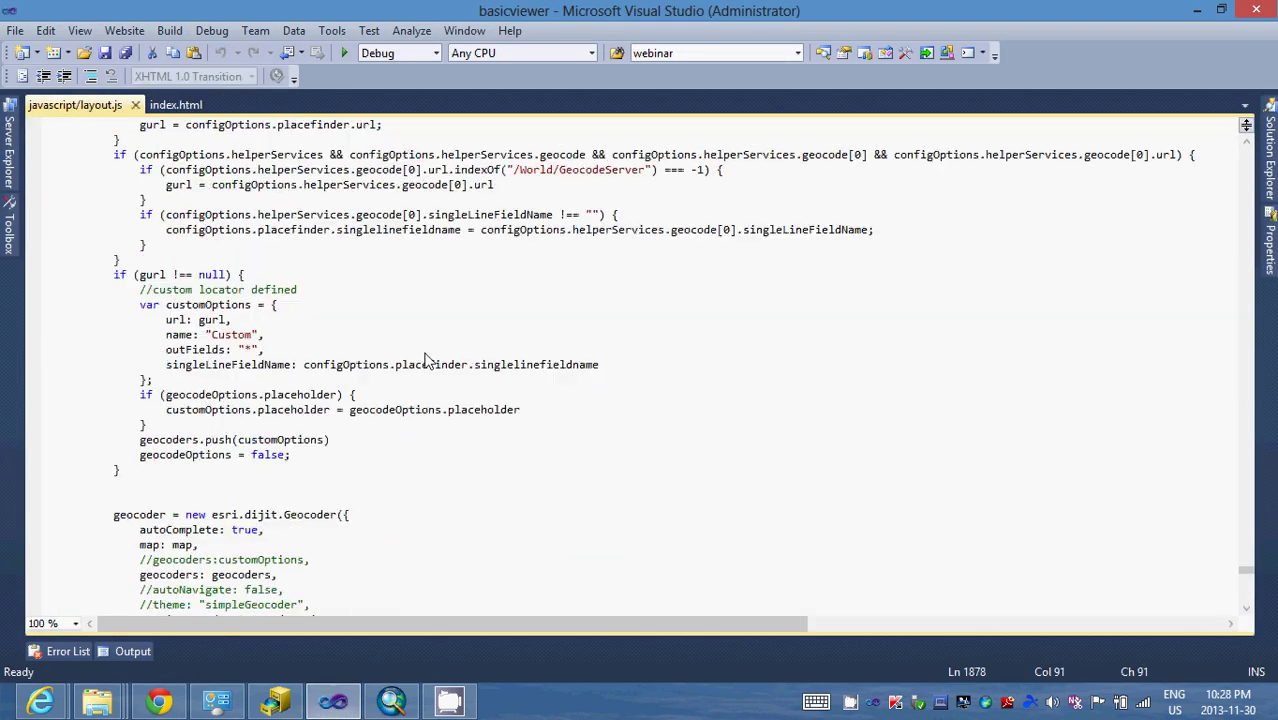
scroll(425, 360, "up", 4)
scroll(420, 330, "up", 17)
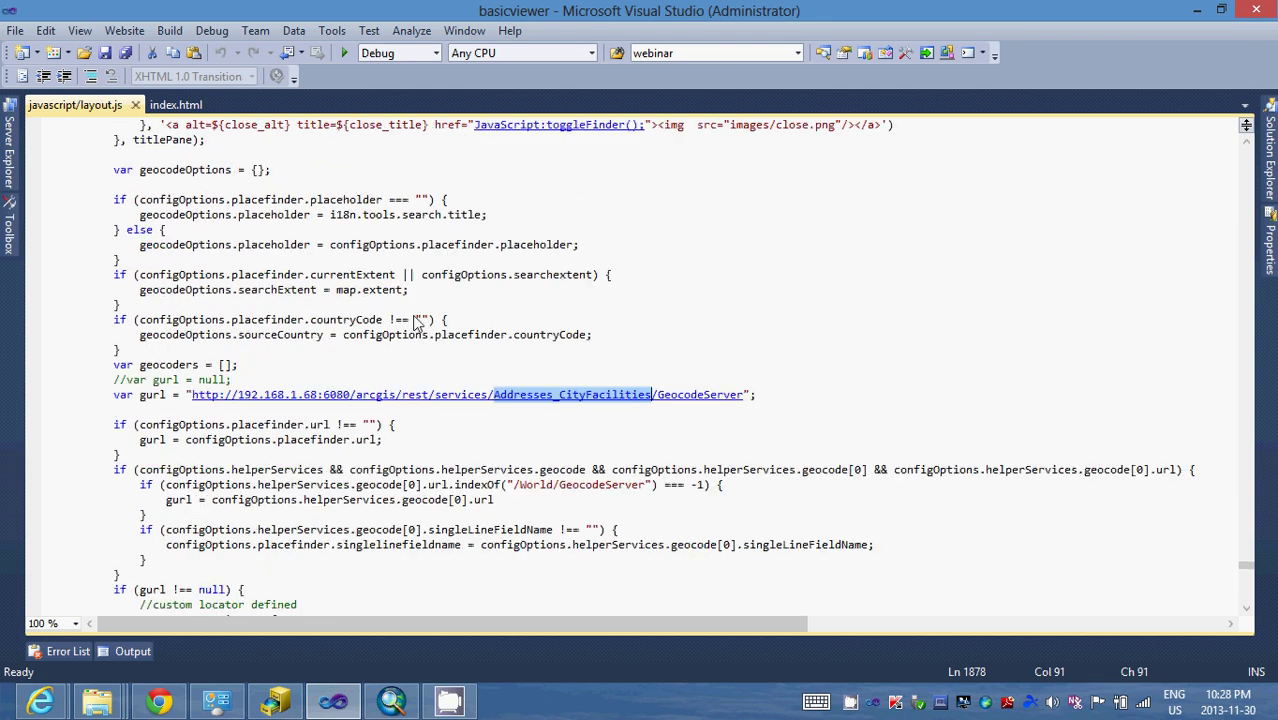
scroll(400, 258, "up", 3)
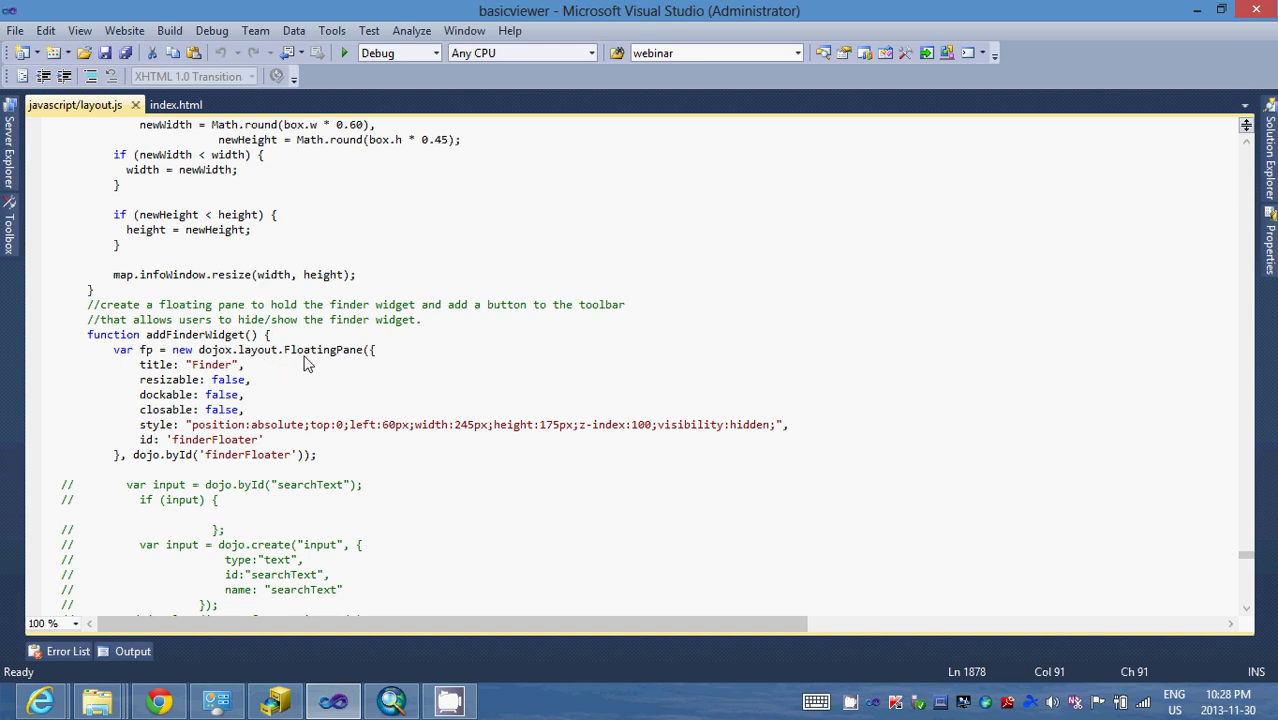
scroll(312, 394, "down", 10)
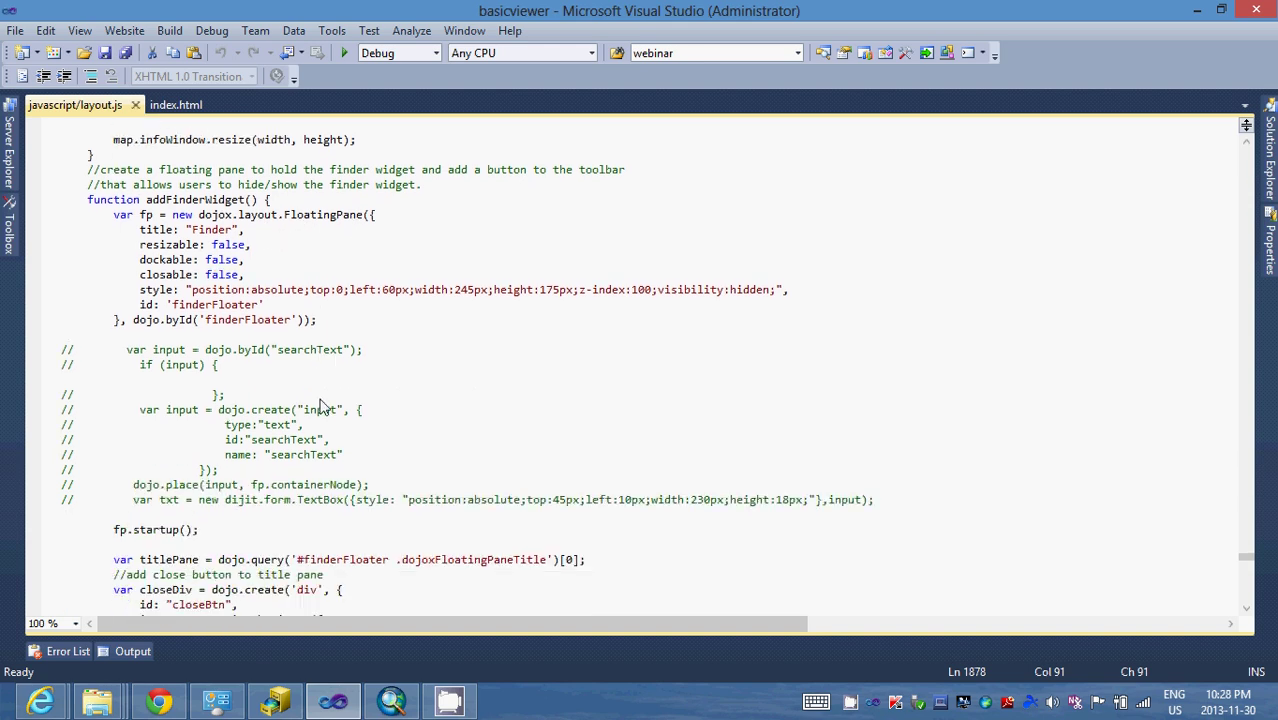
scroll(355, 352, "down", 6)
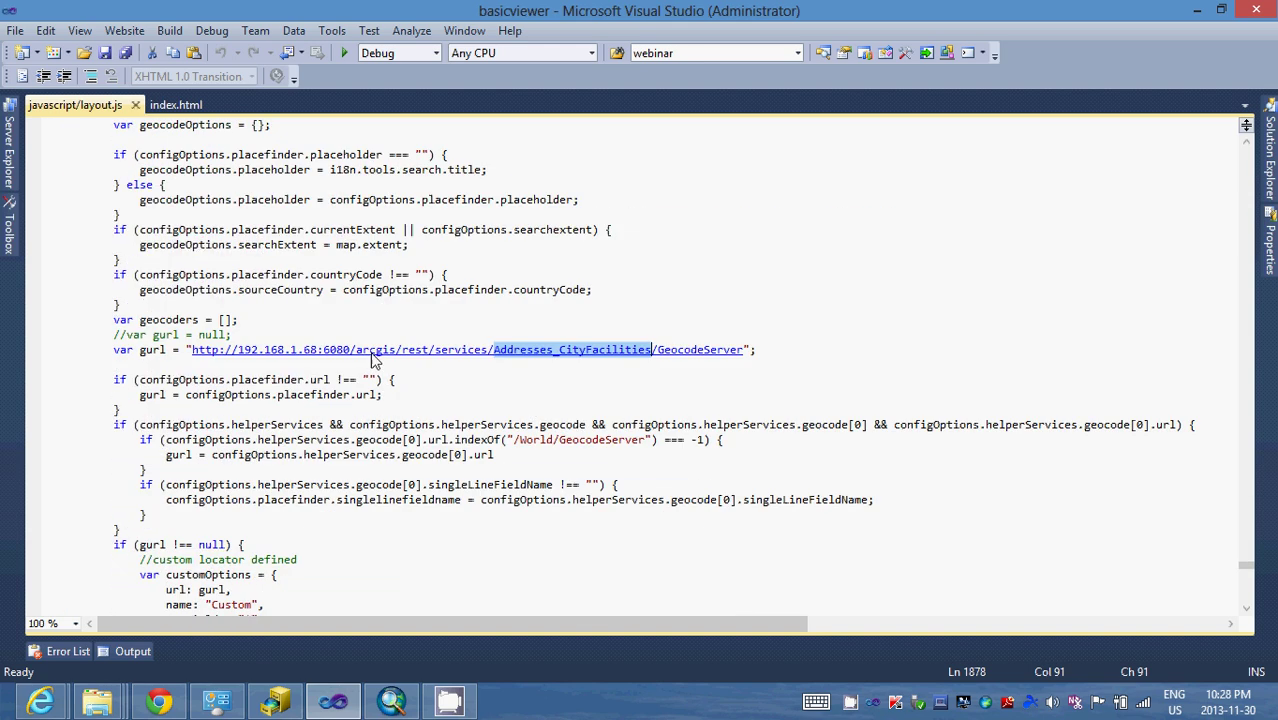
left_click(430, 384)
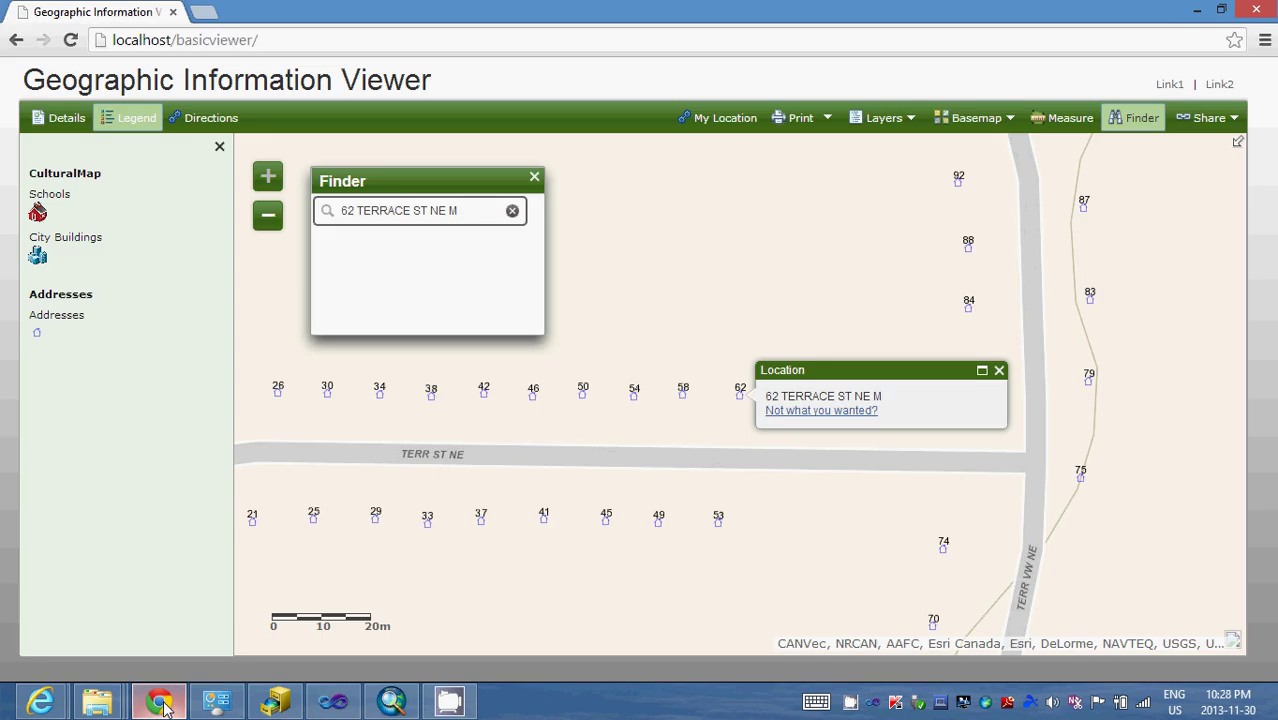
left_click(155, 610)
Step: Search 's' in Finder and go to South Ridge Recreation Centre, adjusting the zoom
left_click_drag(462, 210, 341, 207)
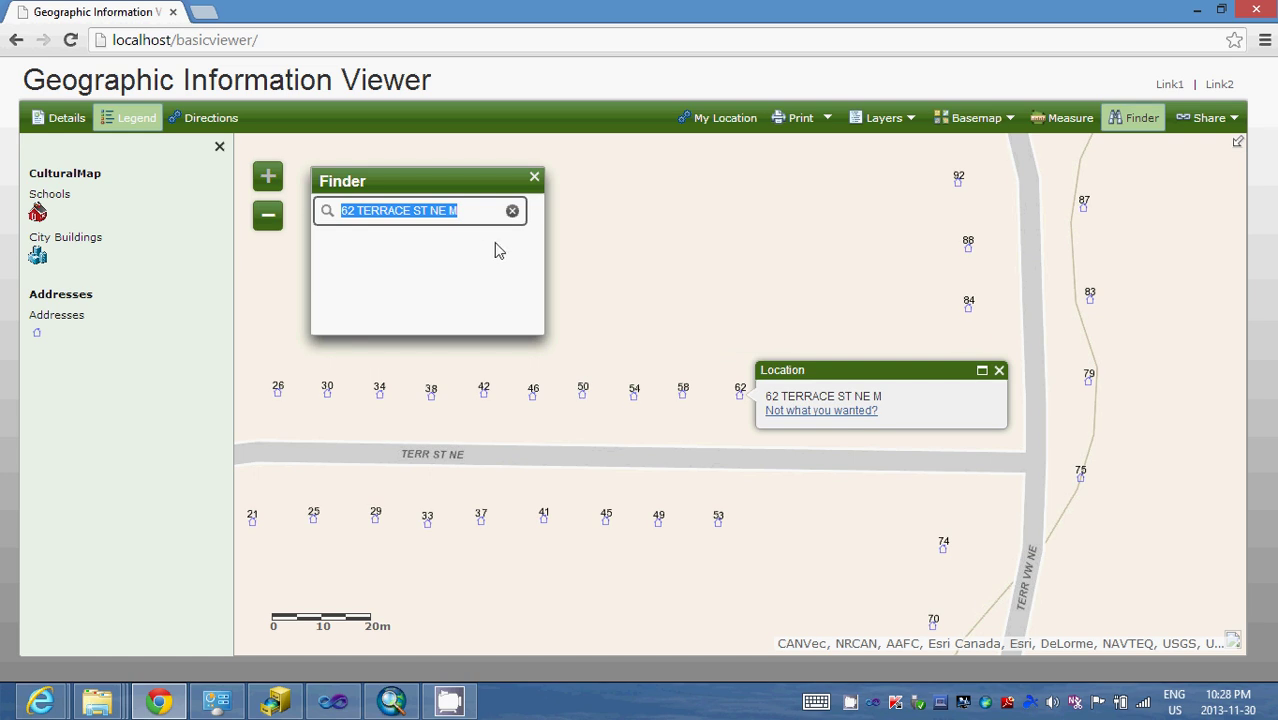
type("south")
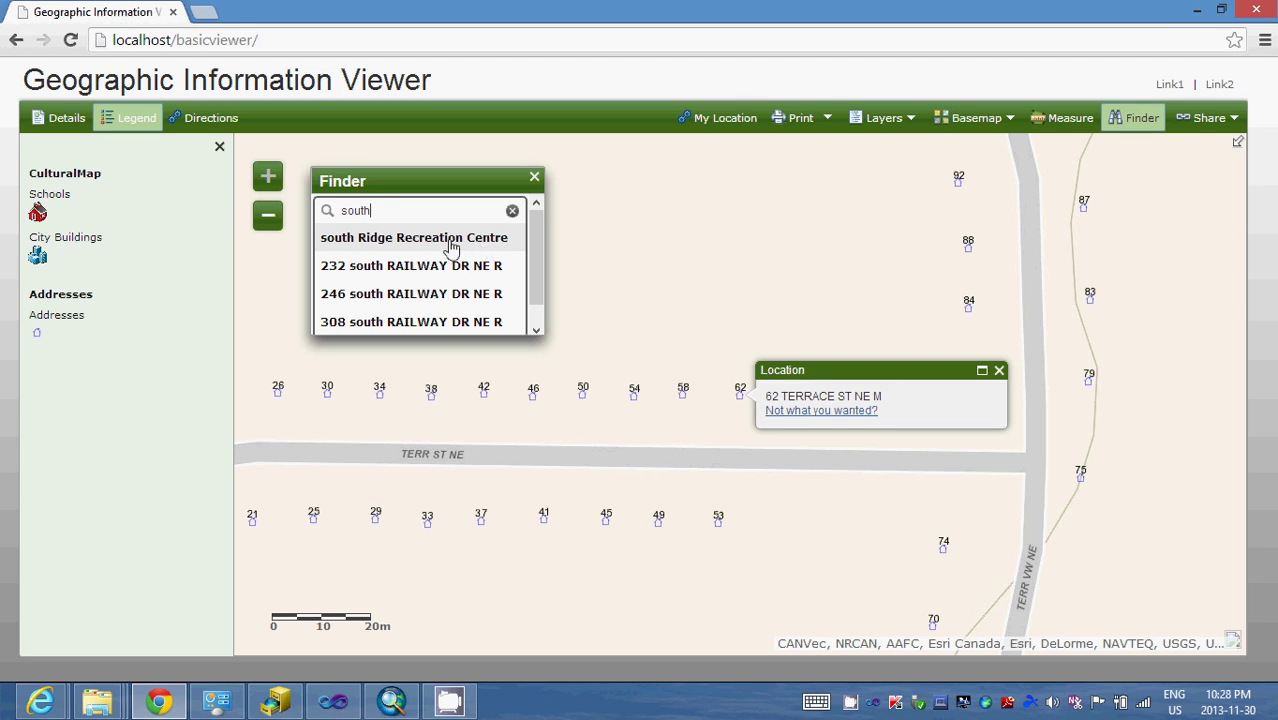
left_click(452, 240)
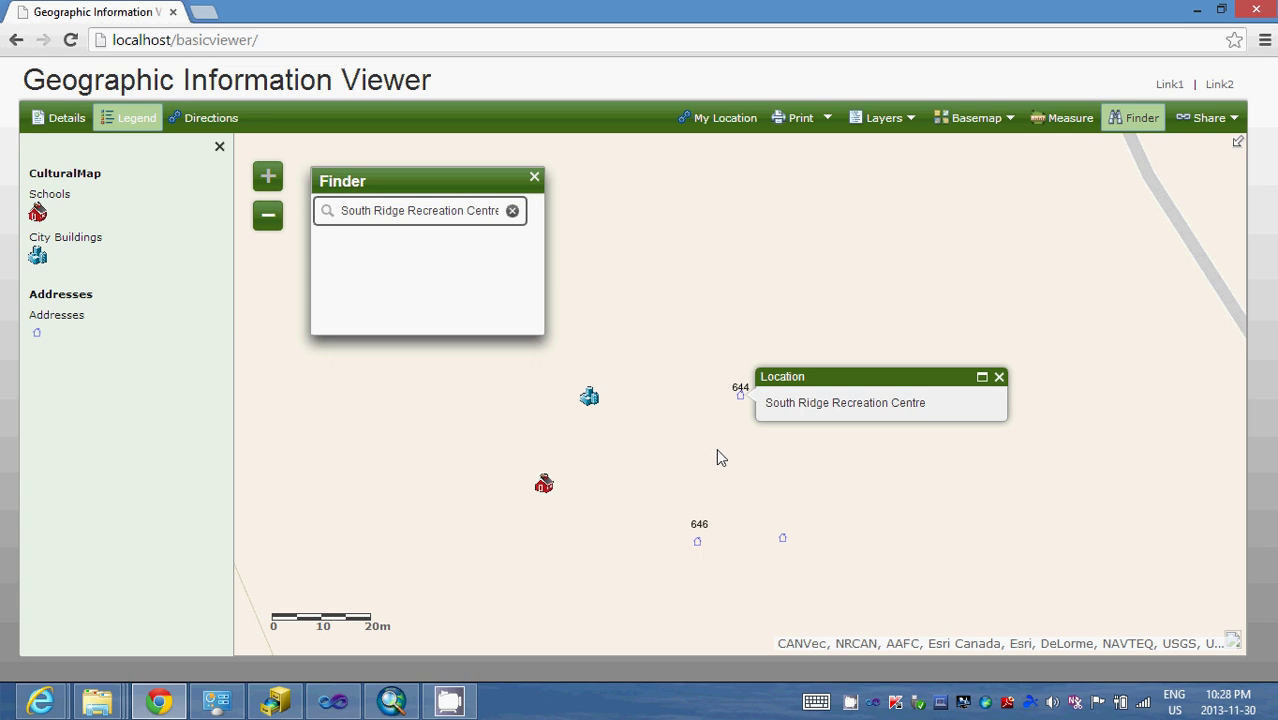
scroll(686, 463, "down", 2)
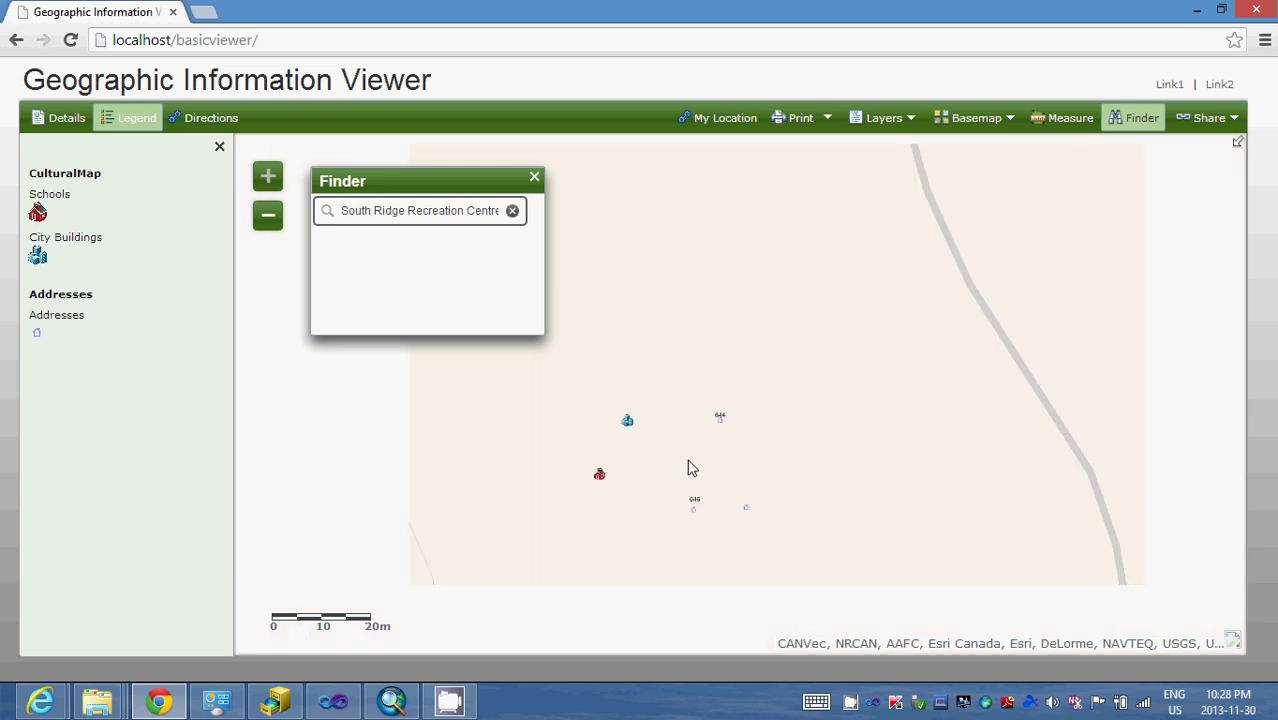
scroll(688, 466, "down", 1)
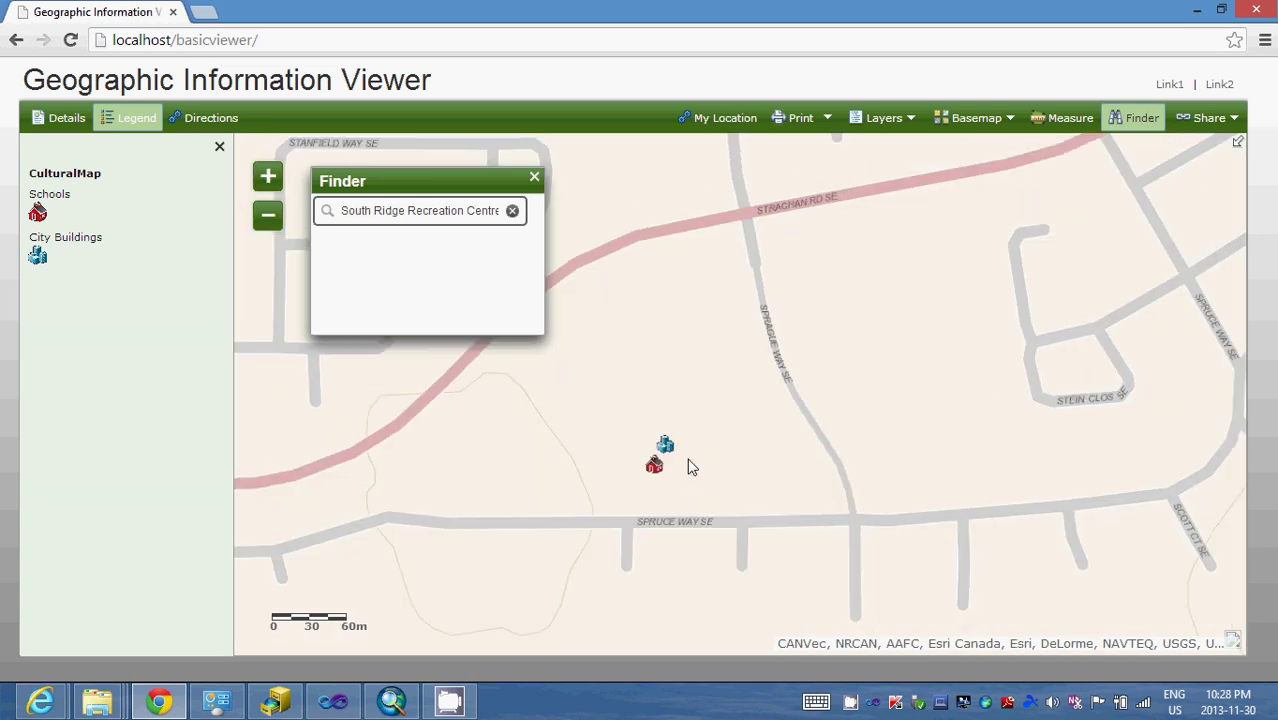
scroll(688, 466, "down", 1)
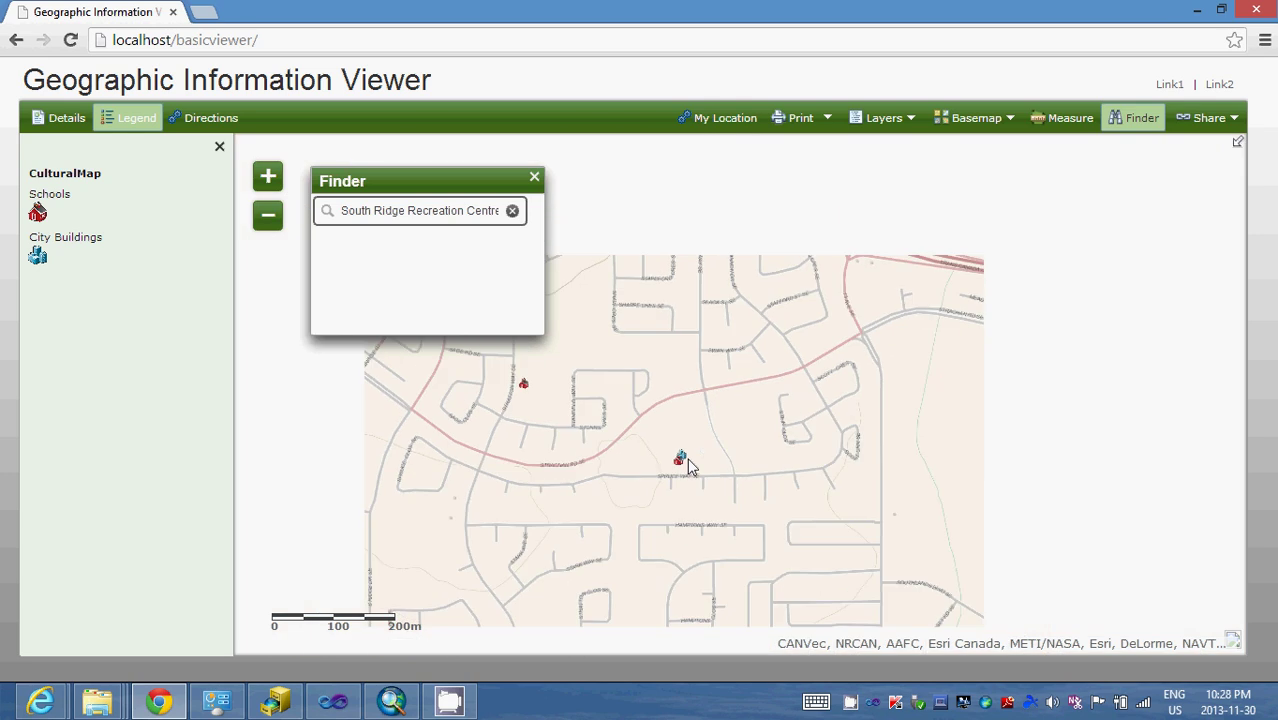
scroll(698, 474, "up", 1)
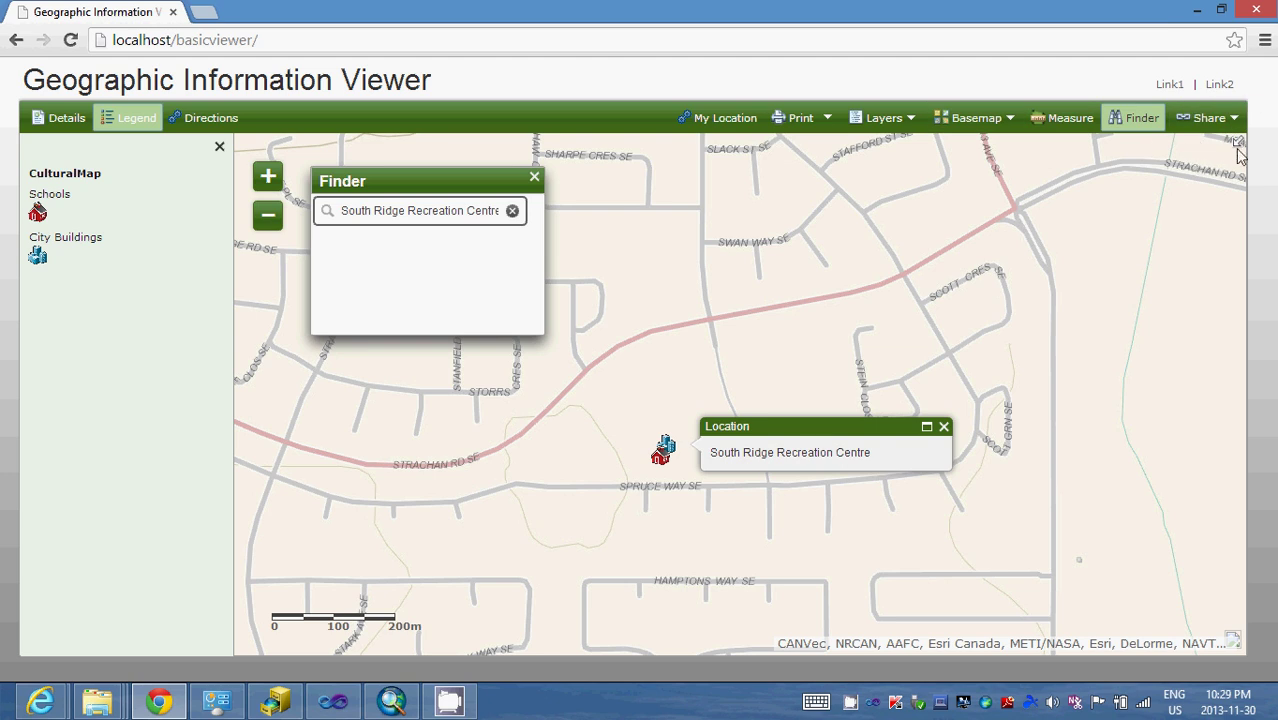
Step: Turn on the overview map, read point coordinates in Degrees with Measure's Location tool, then show the basemaps
left_click(1238, 146)
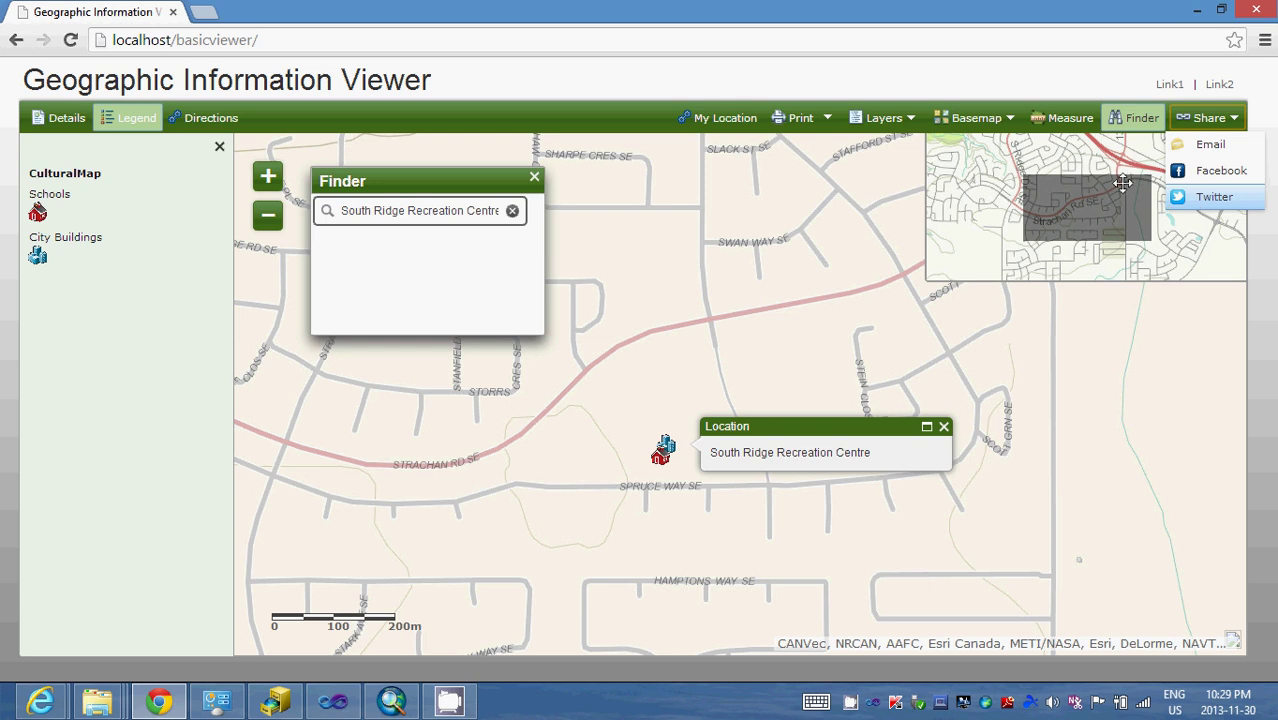
left_click(1066, 130)
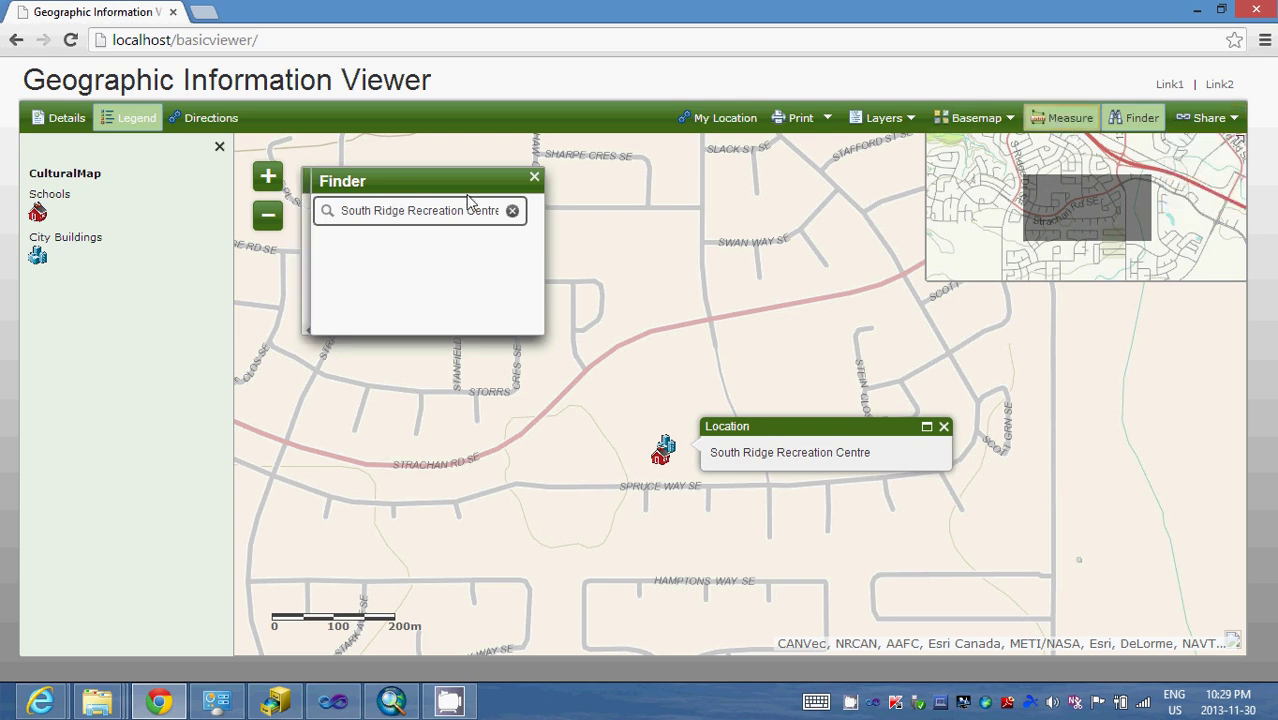
left_click(534, 177)
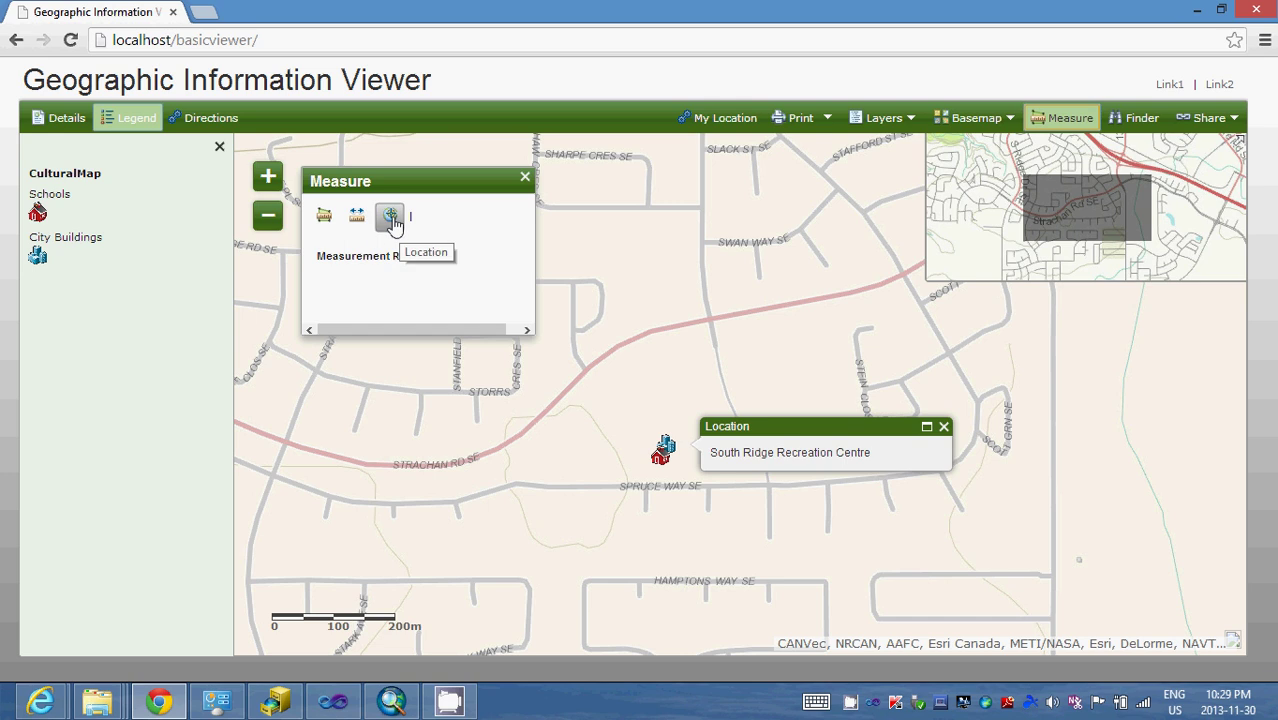
left_click(390, 216)
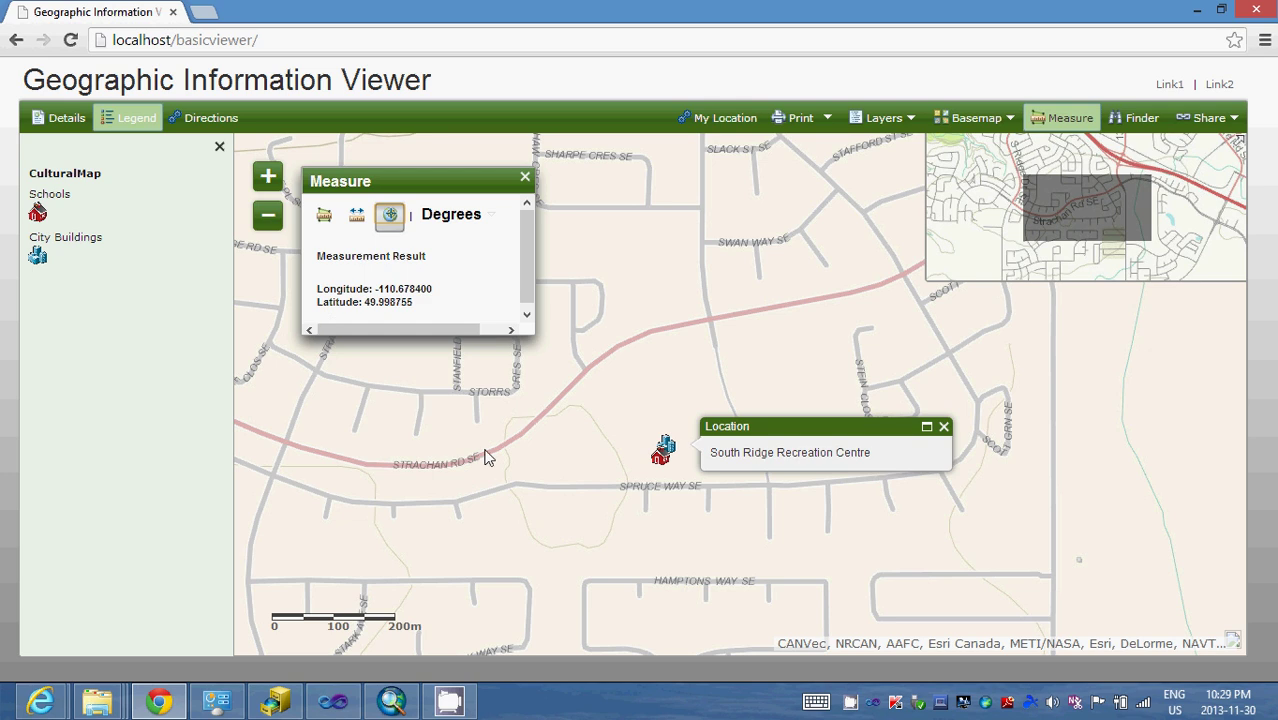
left_click(487, 224)
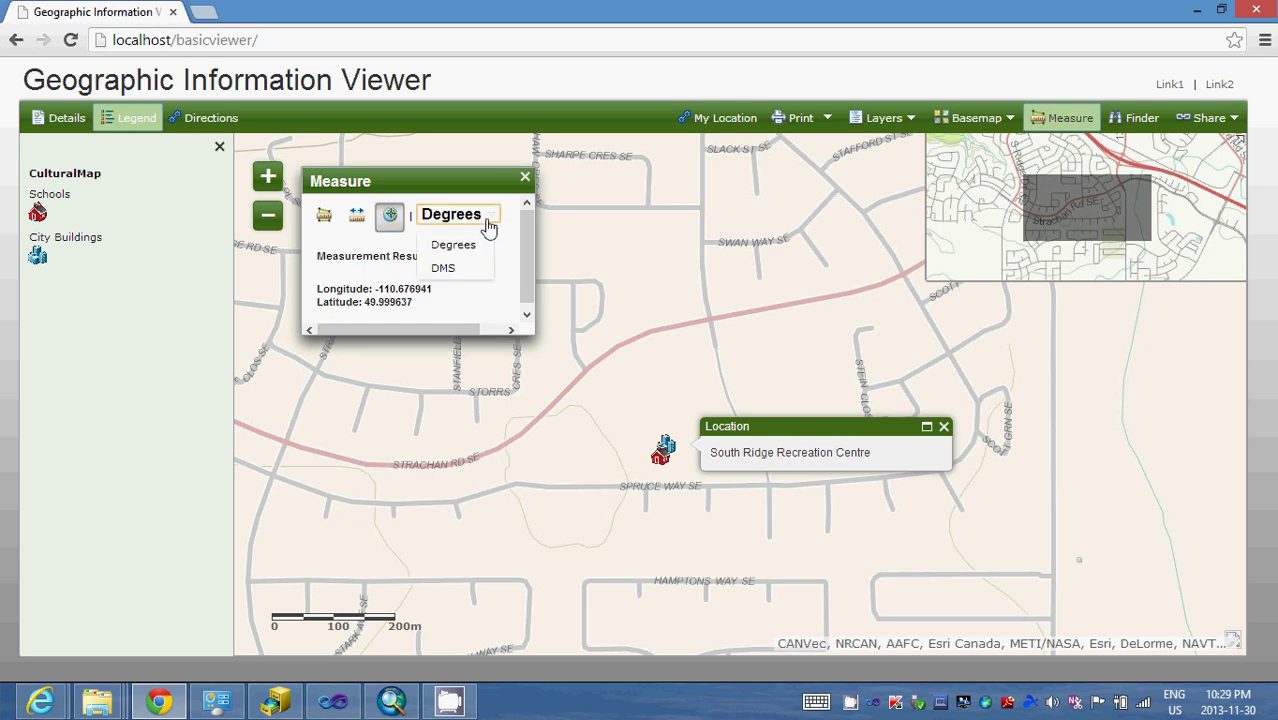
left_click(524, 177)
left_click(1016, 120)
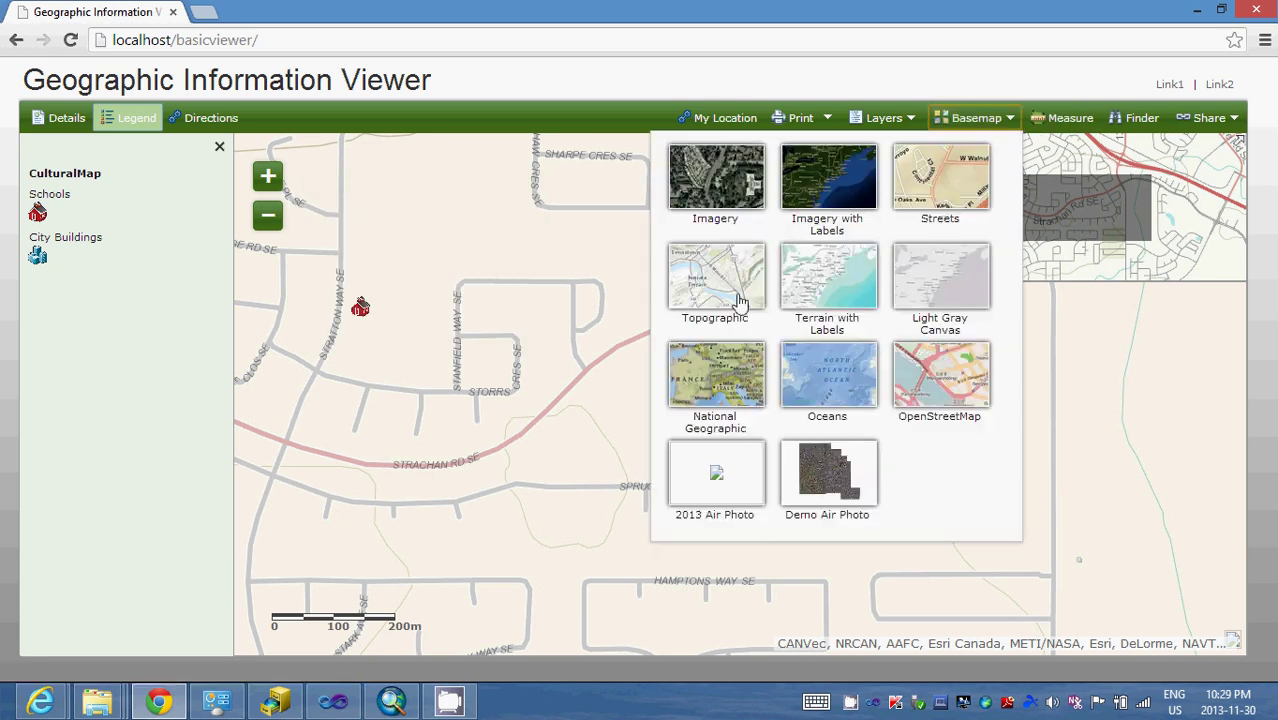
Step: Switch the basemap to OpenStreetMap, glance at the Layers and Print lists, and centre on My Location
left_click(945, 392)
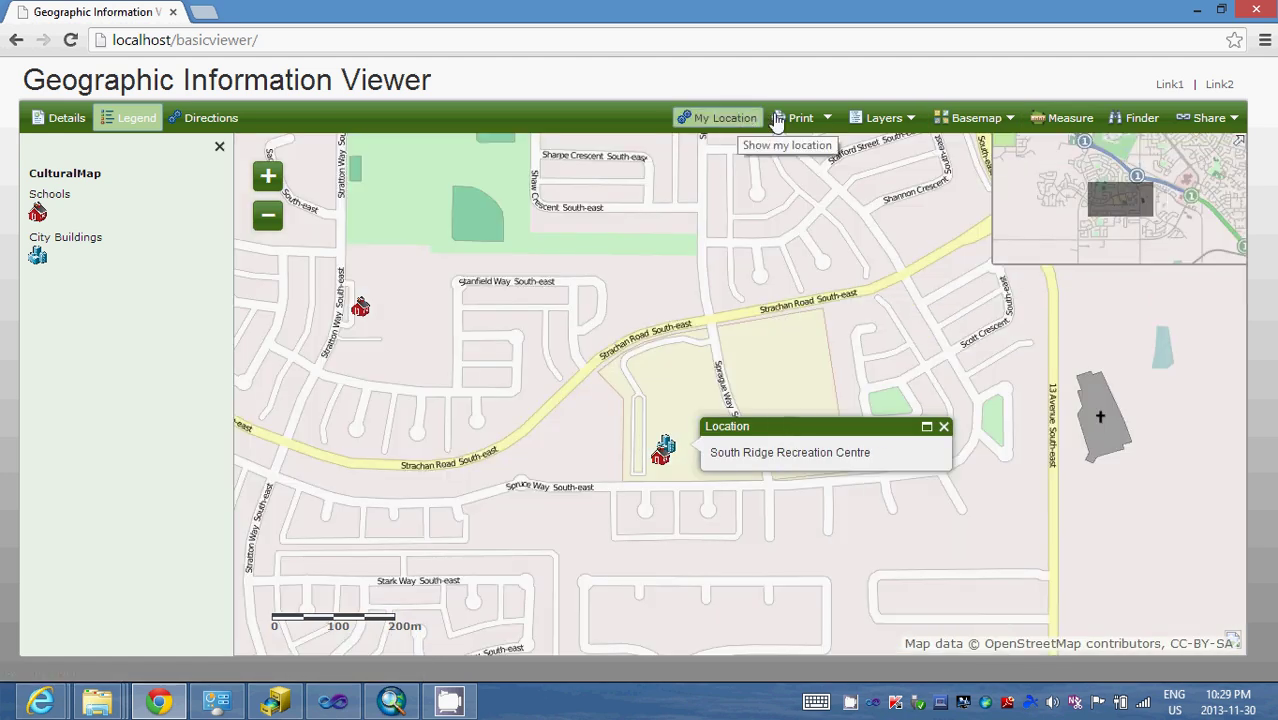
left_click(963, 120)
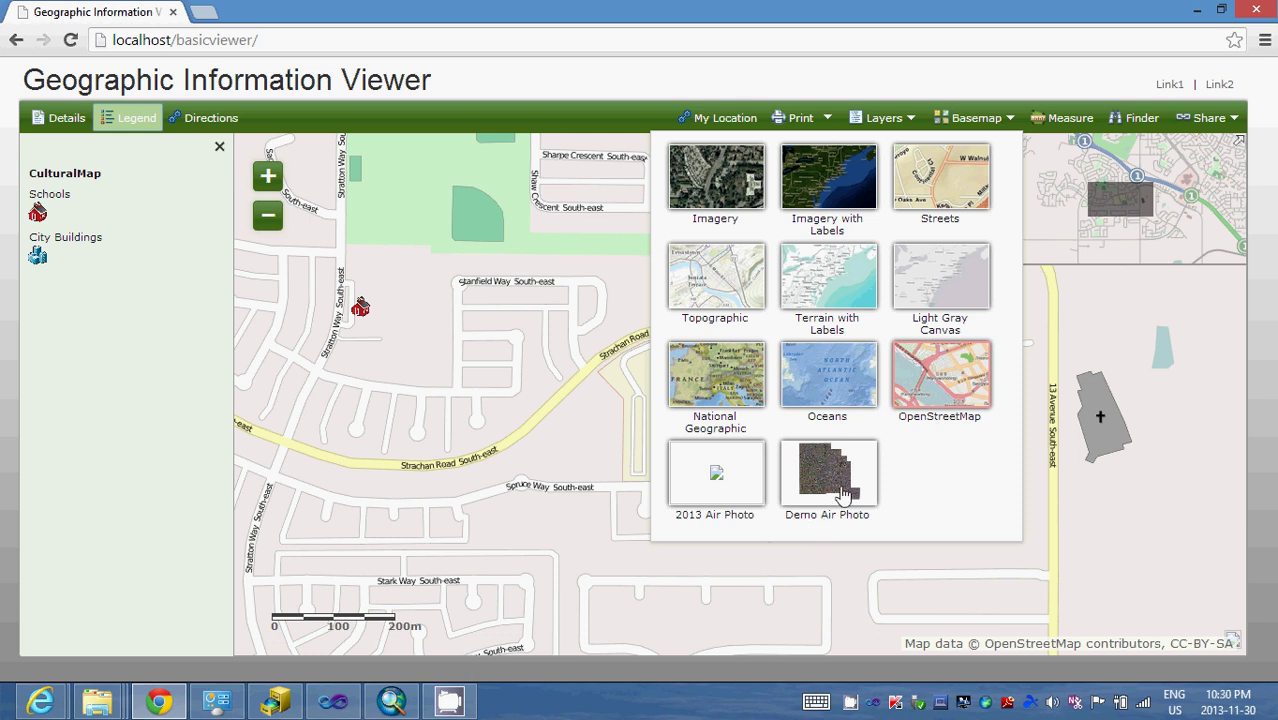
left_click(875, 118)
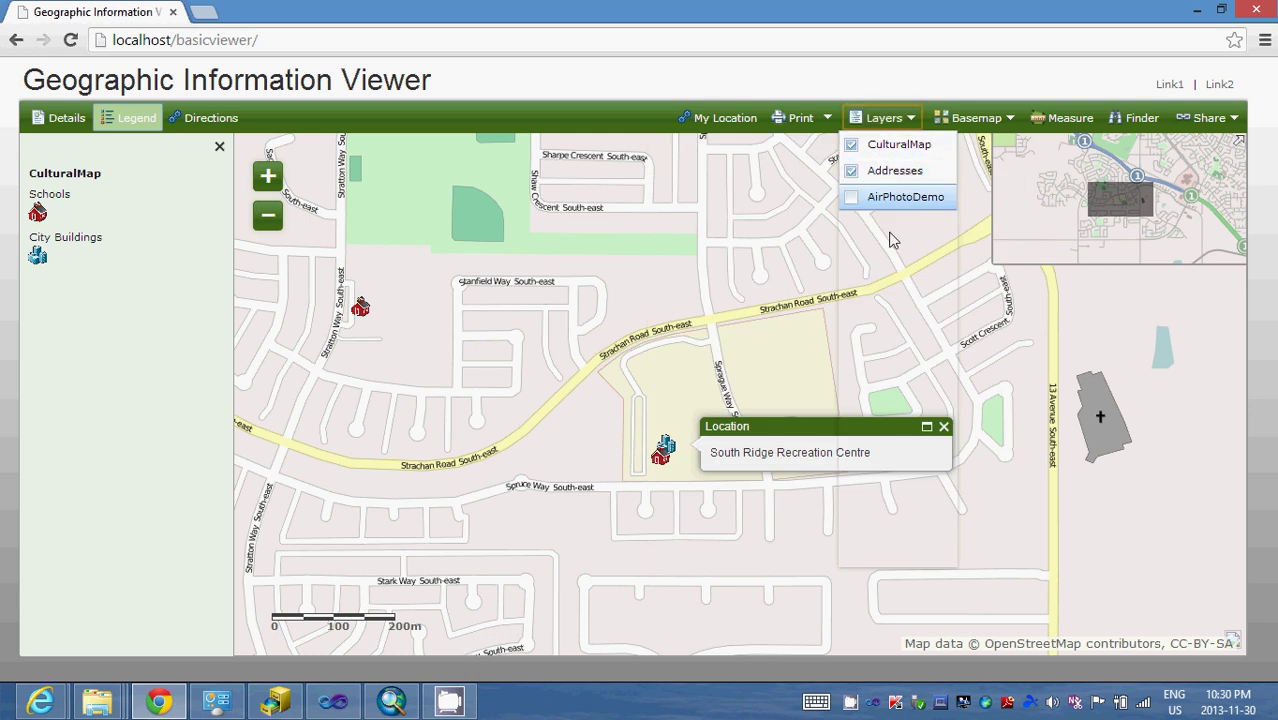
left_click(827, 118)
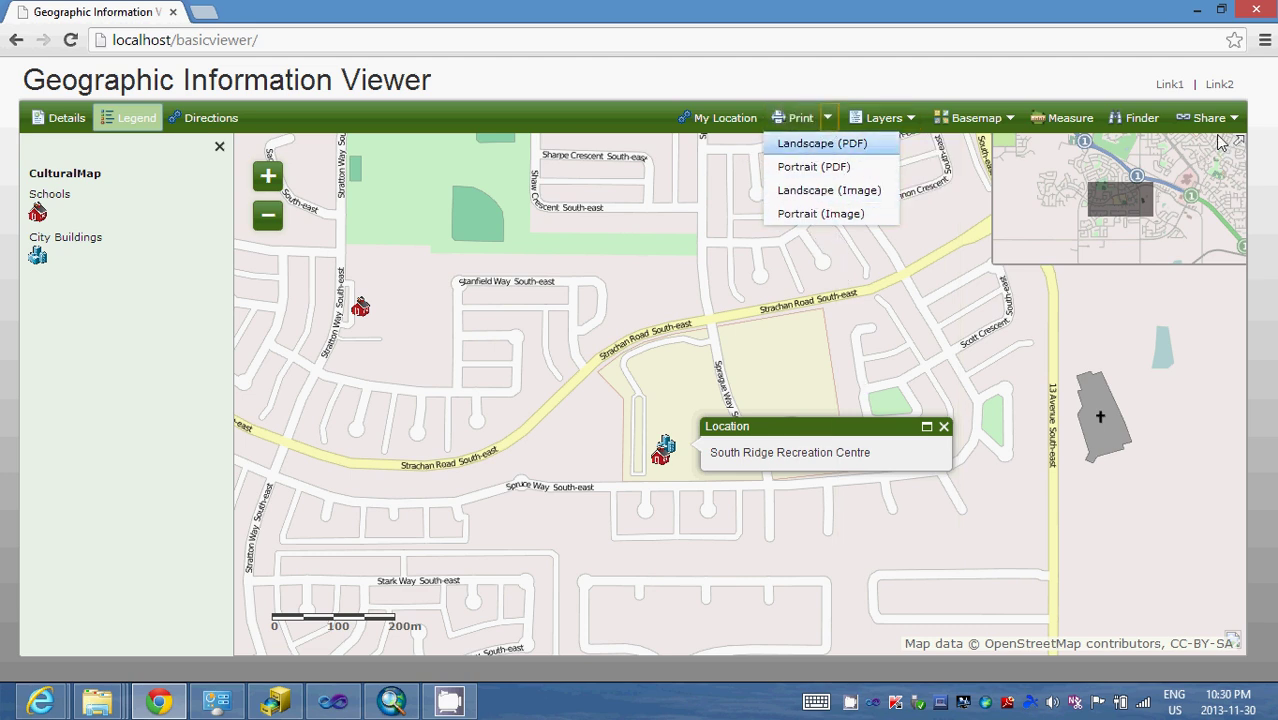
left_click(712, 124)
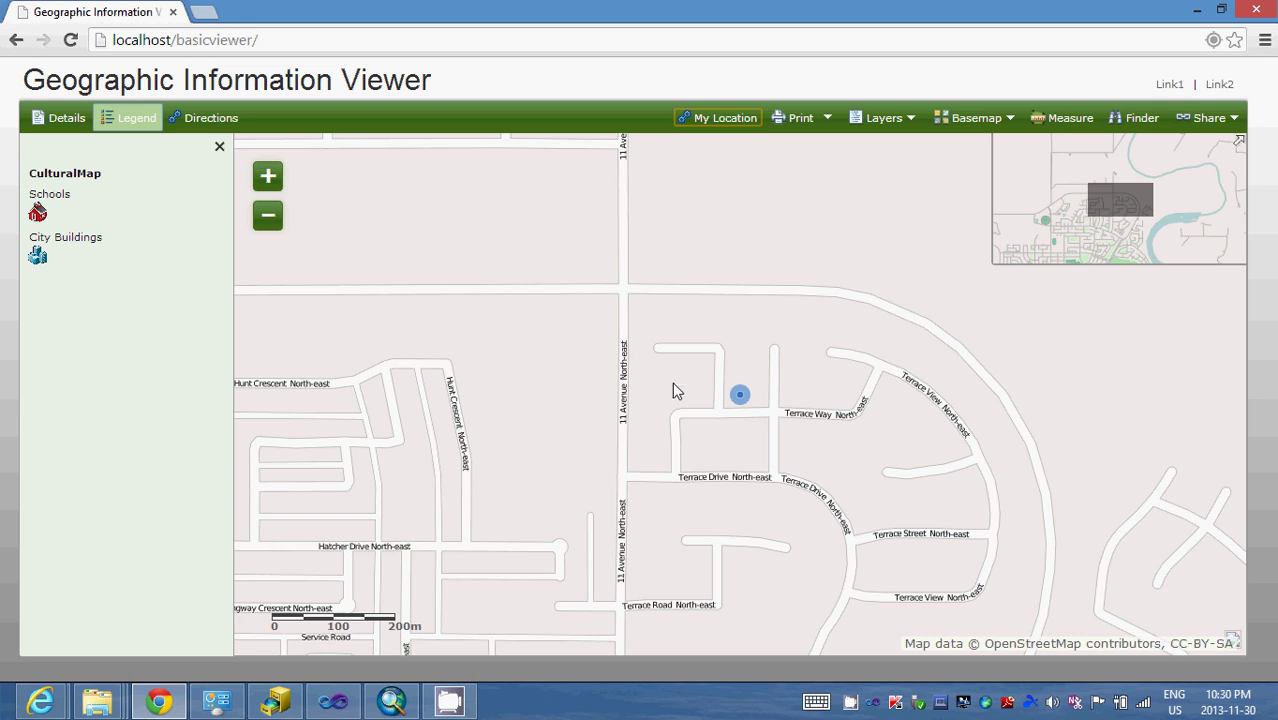
left_click(205, 128)
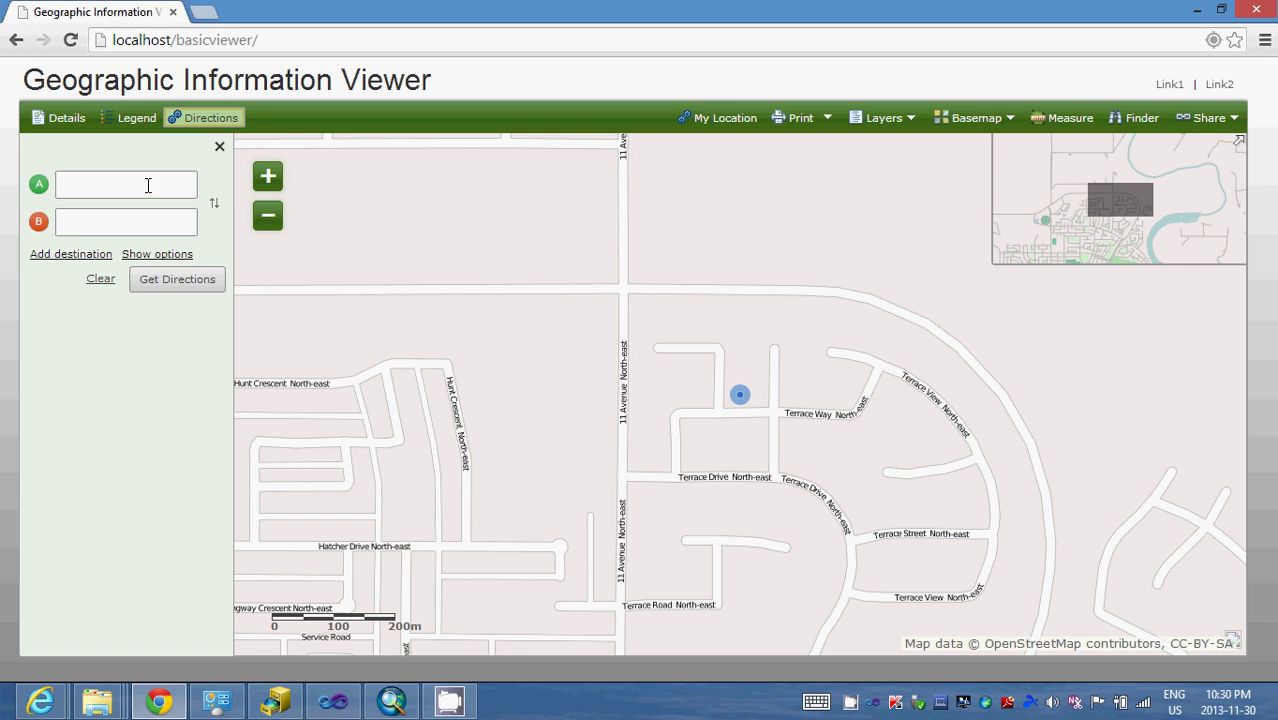
left_click(148, 185)
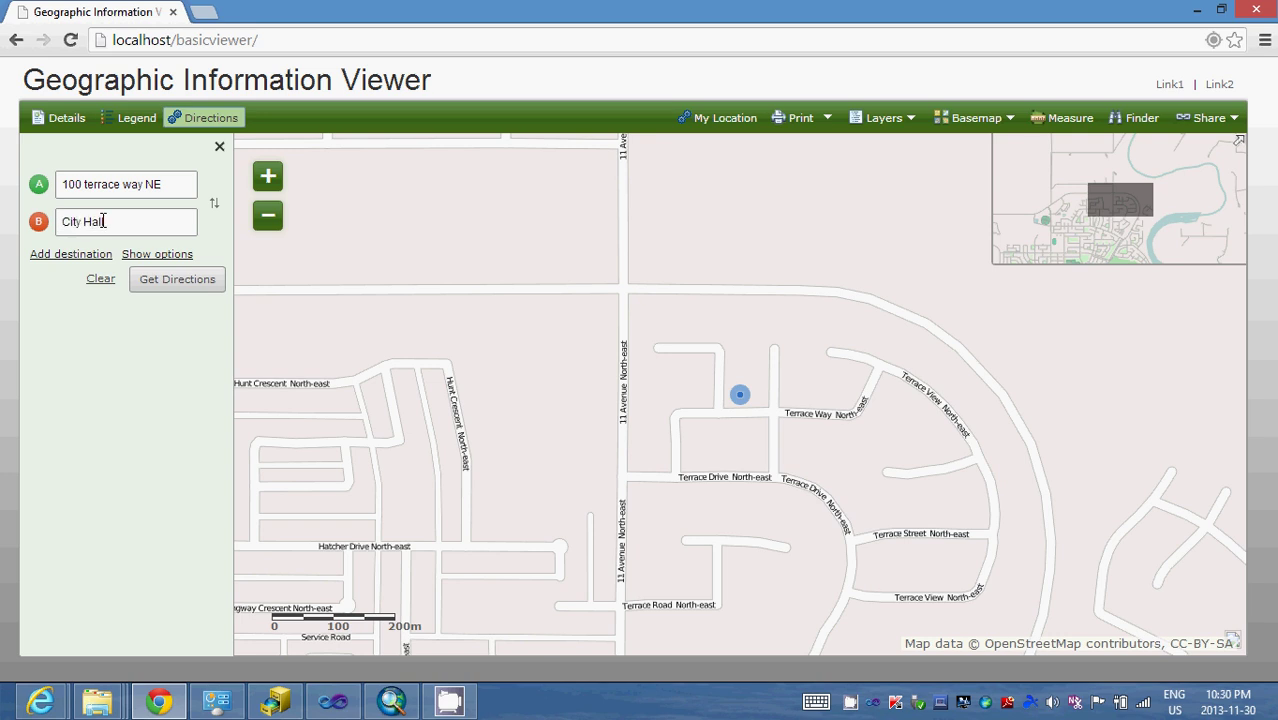
left_click(152, 287)
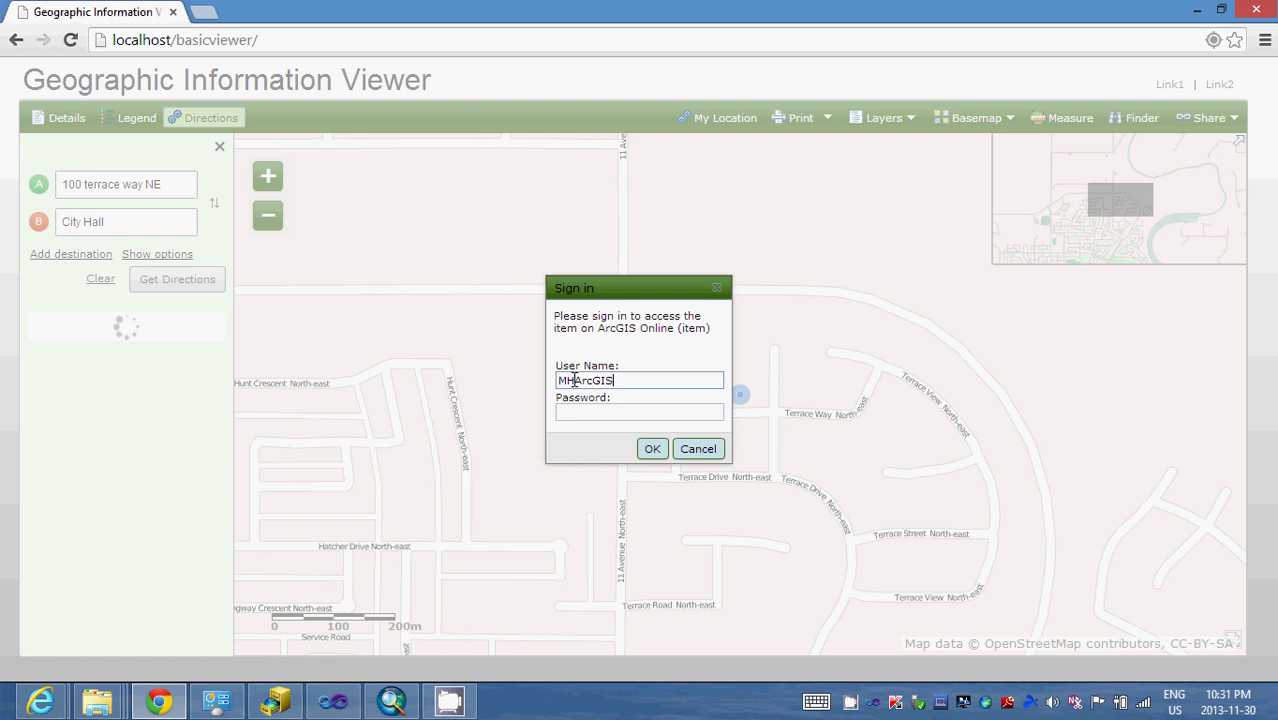
type("Online")
left_click(563, 411)
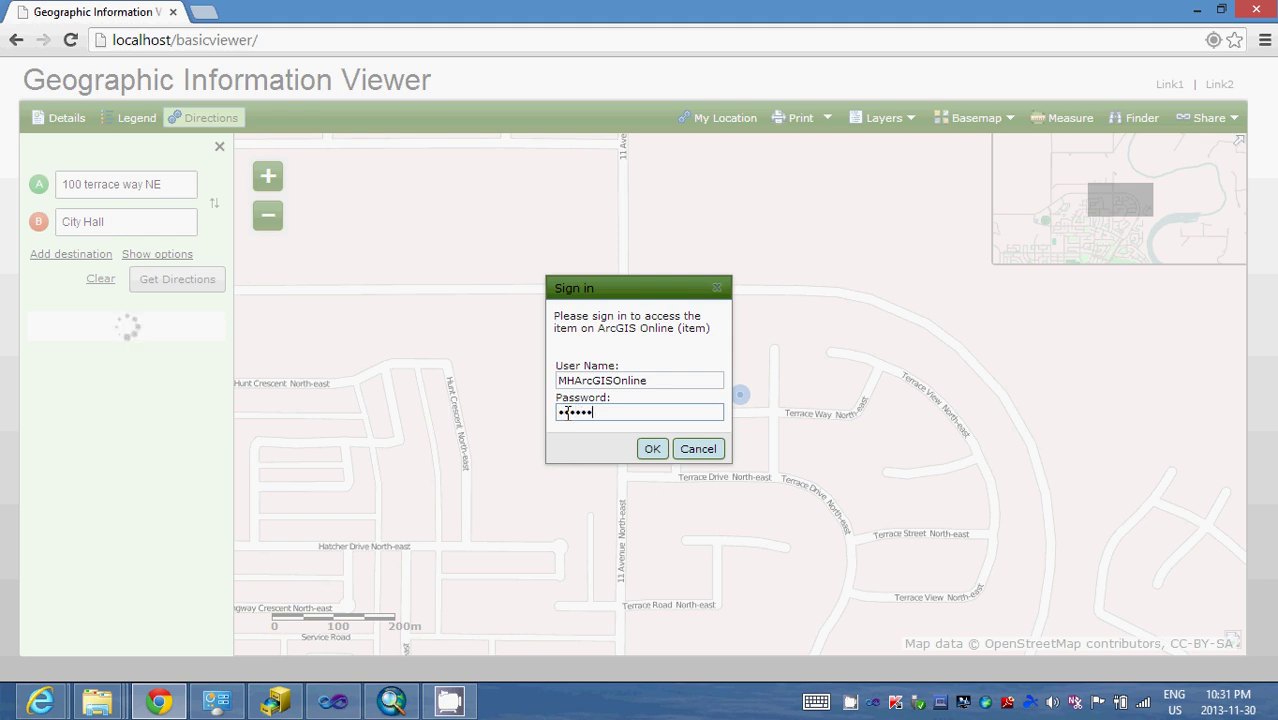
Step: Submit the sign-in and scroll through the 4.03 km, 7-minute route's turn-by-turn steps and back to the top
left_click(658, 452)
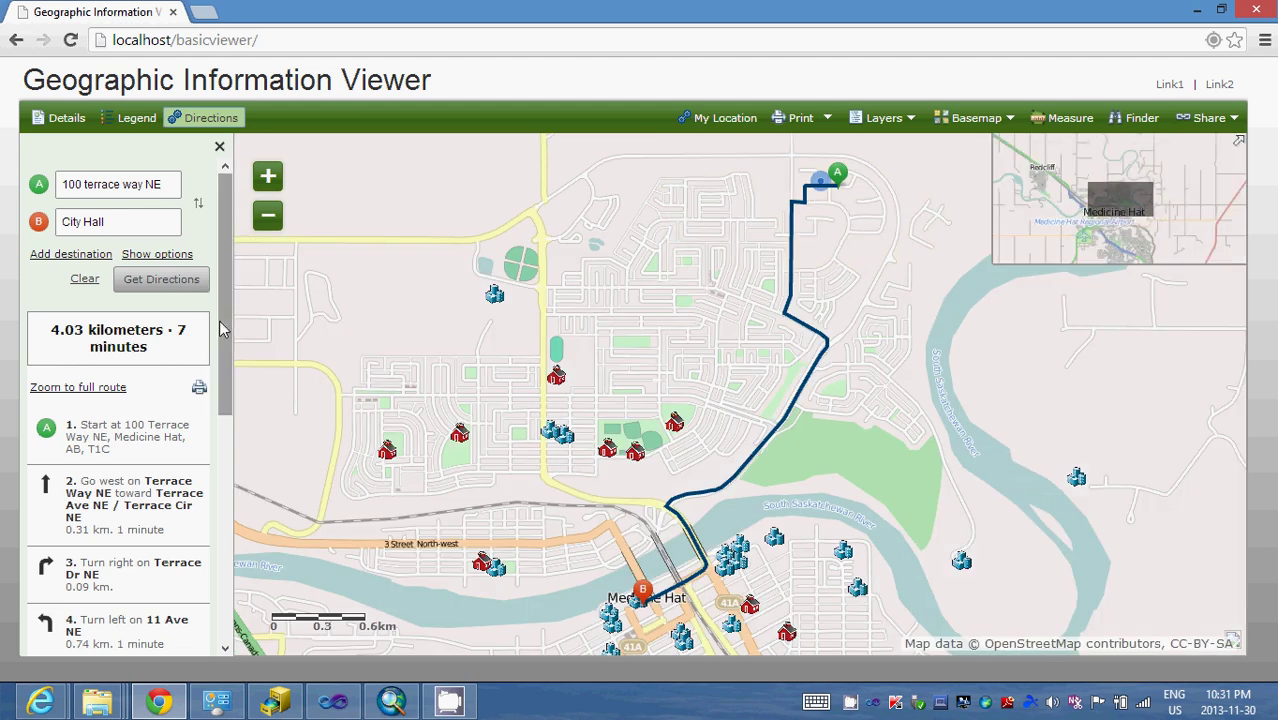
left_click_drag(225, 348, 230, 305)
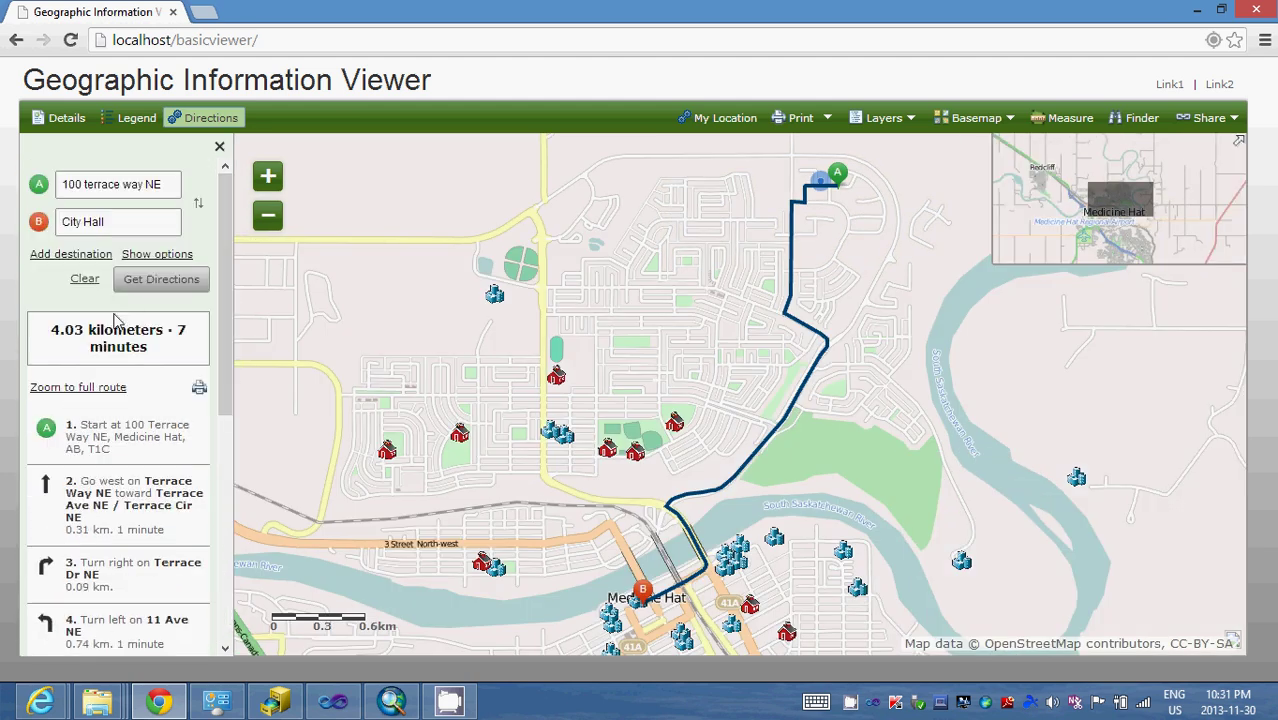
left_click_drag(222, 345, 224, 594)
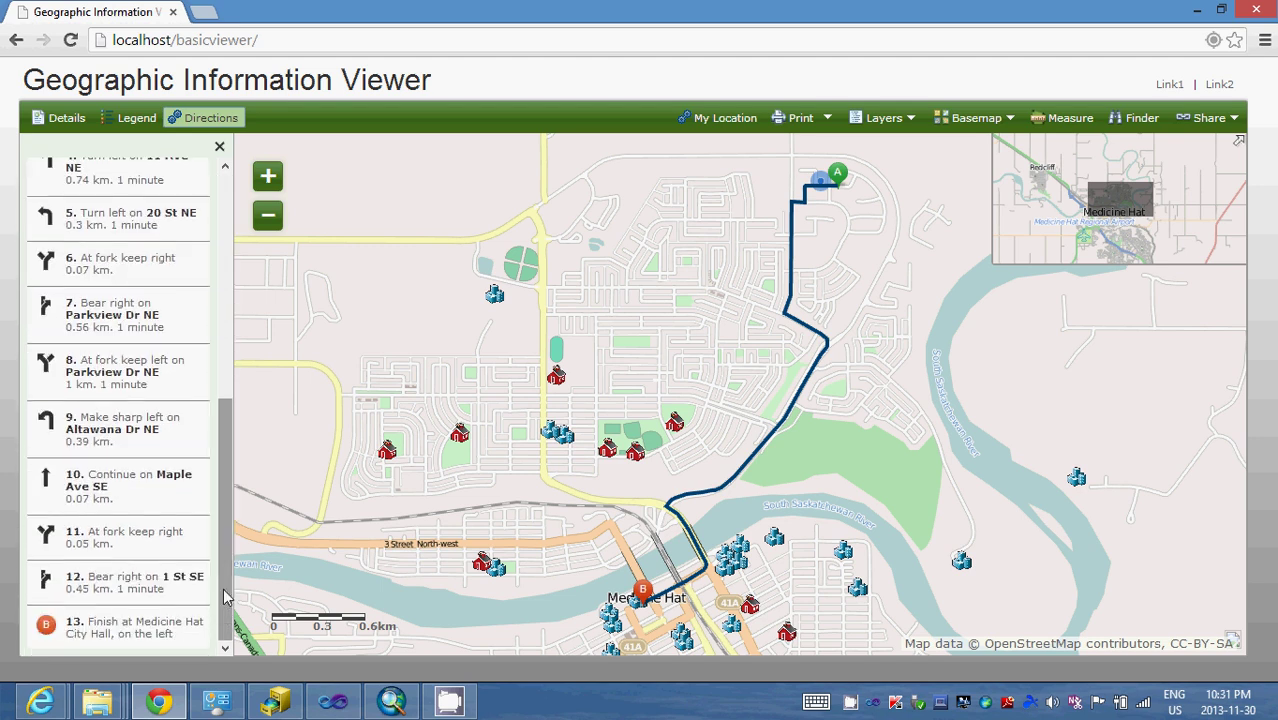
left_click_drag(228, 568, 240, 290)
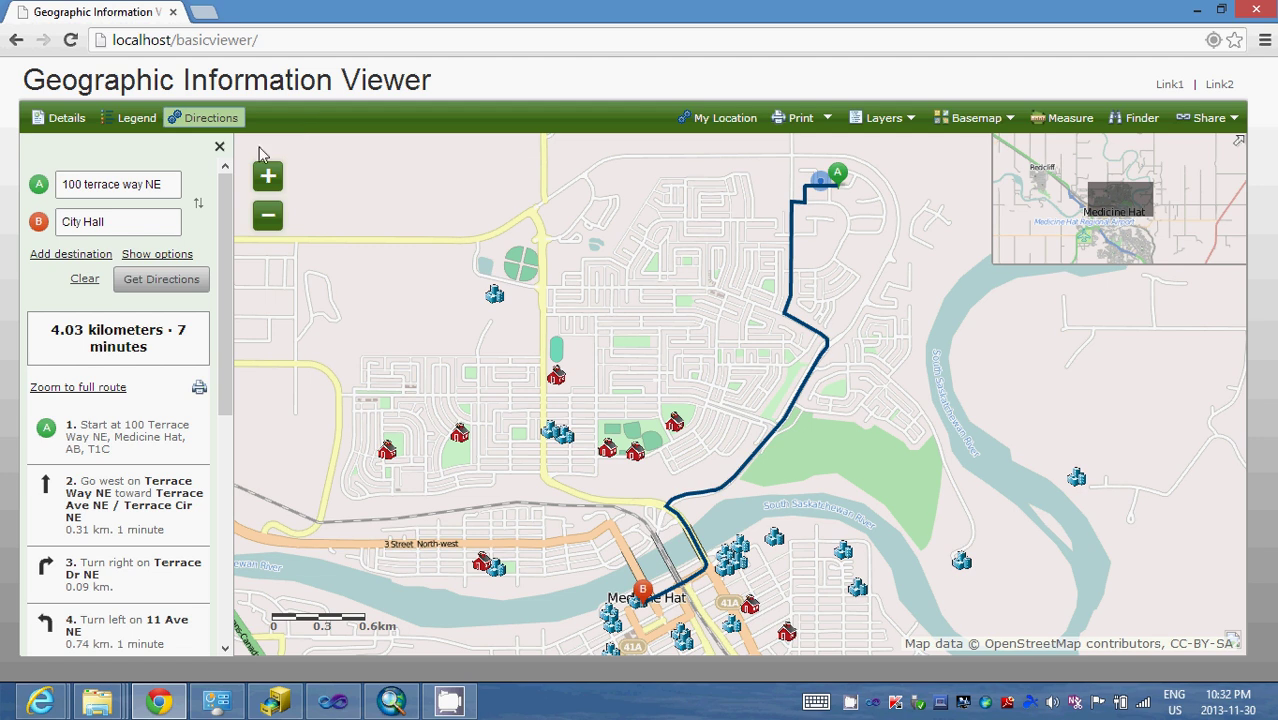
left_click_drag(226, 207, 226, 203)
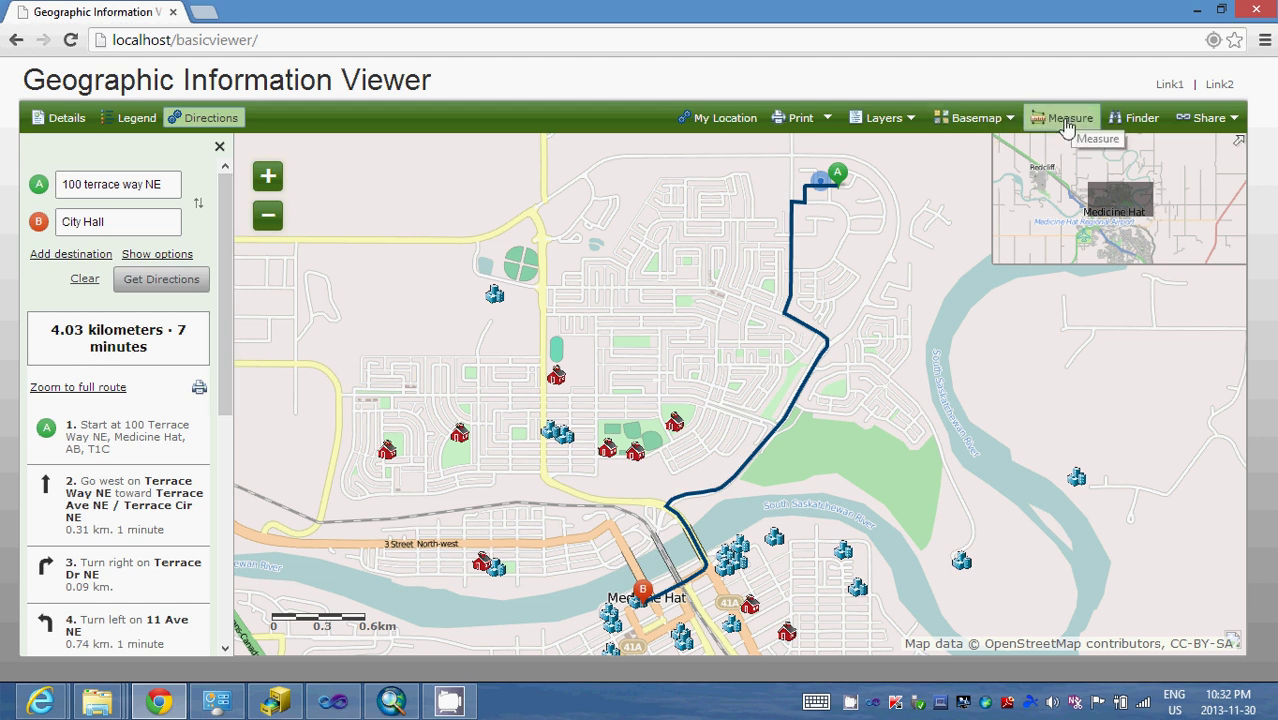
Step: Clear the calculated route and search Finder for South Ridge Recreation Centre
left_click(1137, 122)
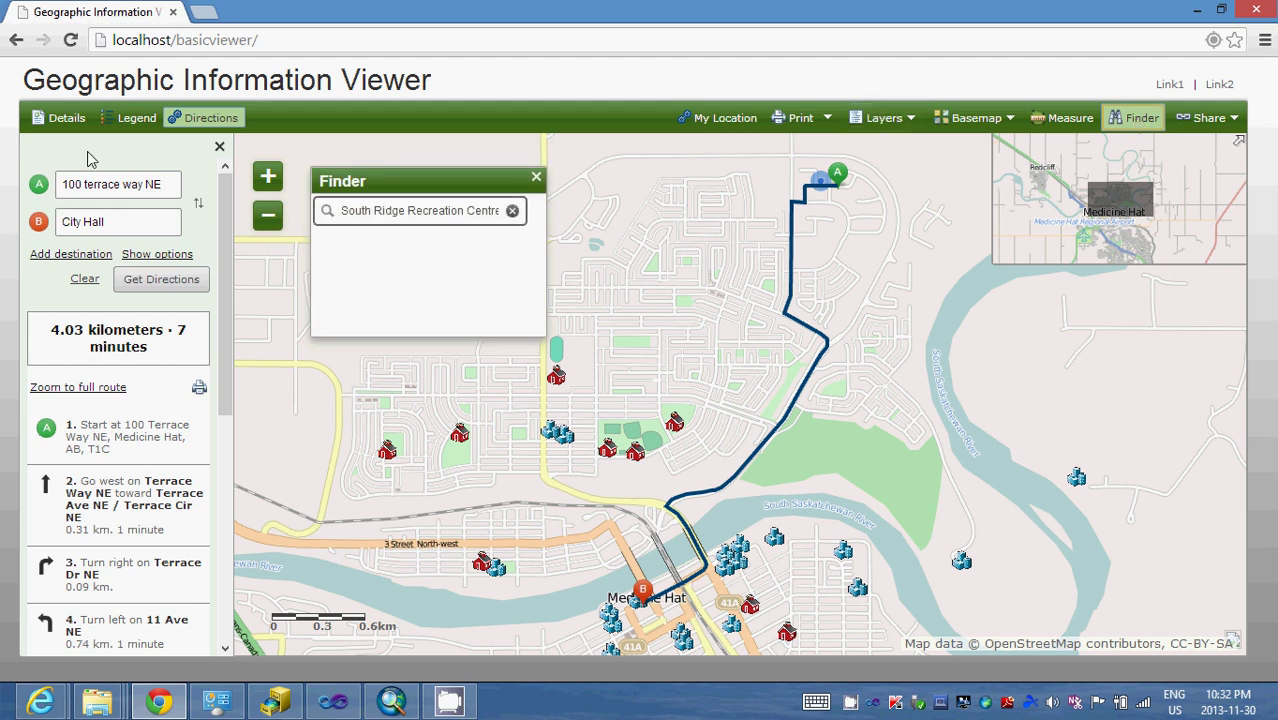
left_click(86, 281)
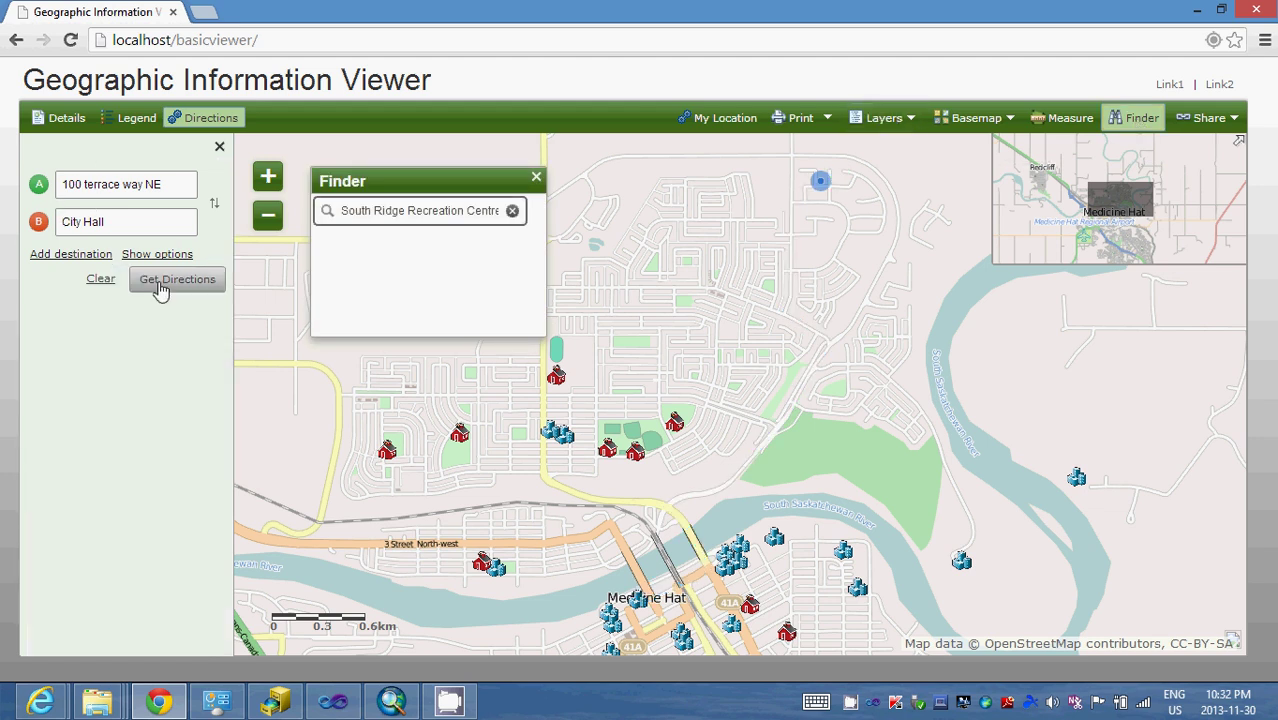
left_click(326, 213)
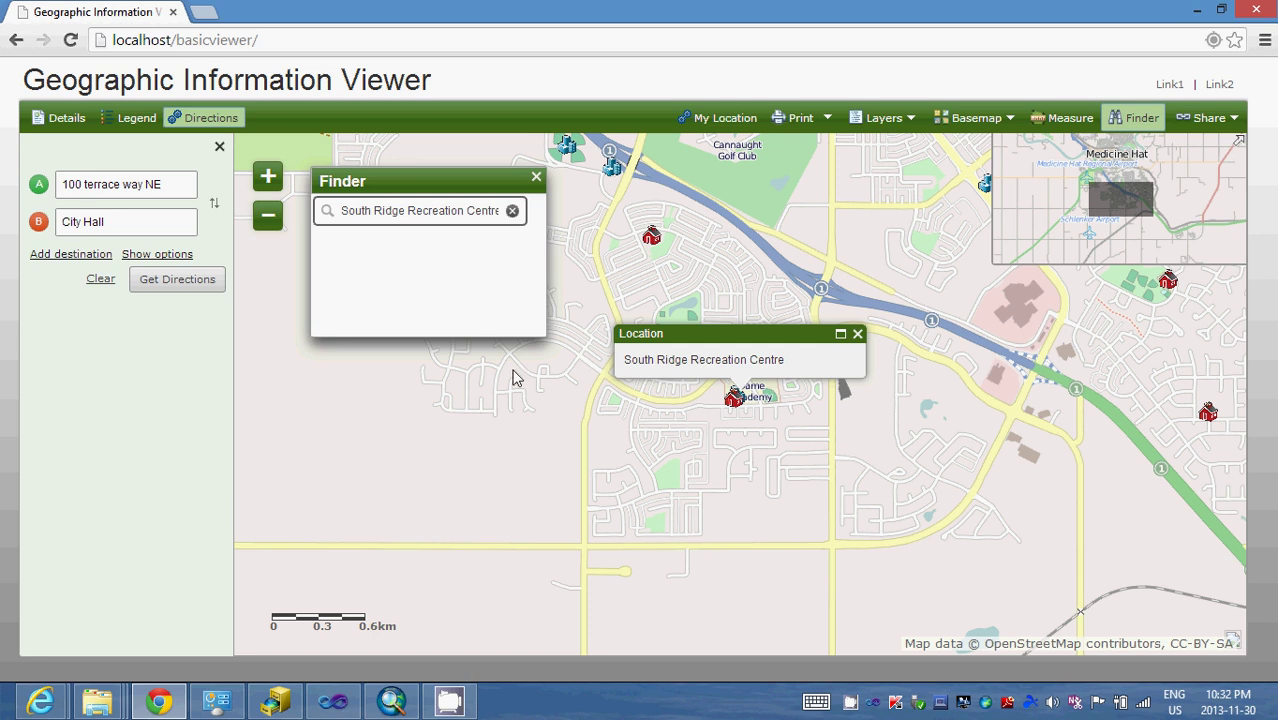
Step: Close Finder, view the app Details, and show the map legend
left_click(536, 180)
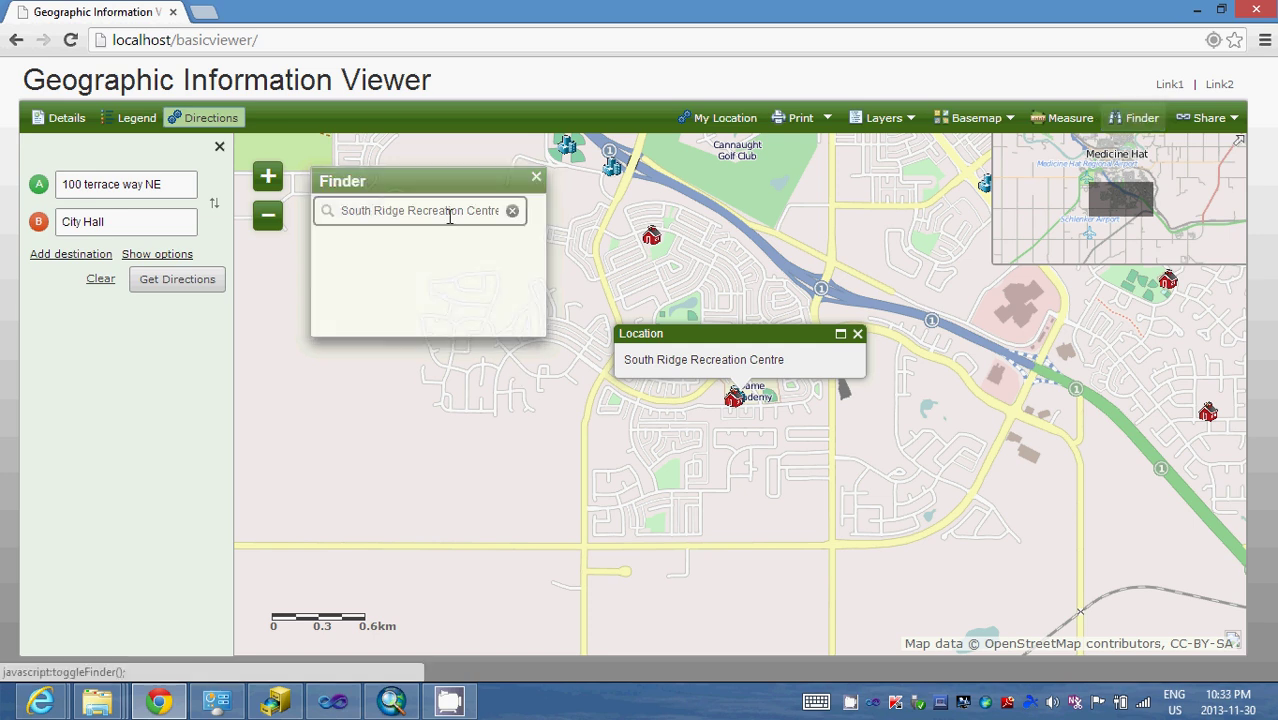
left_click(66, 122)
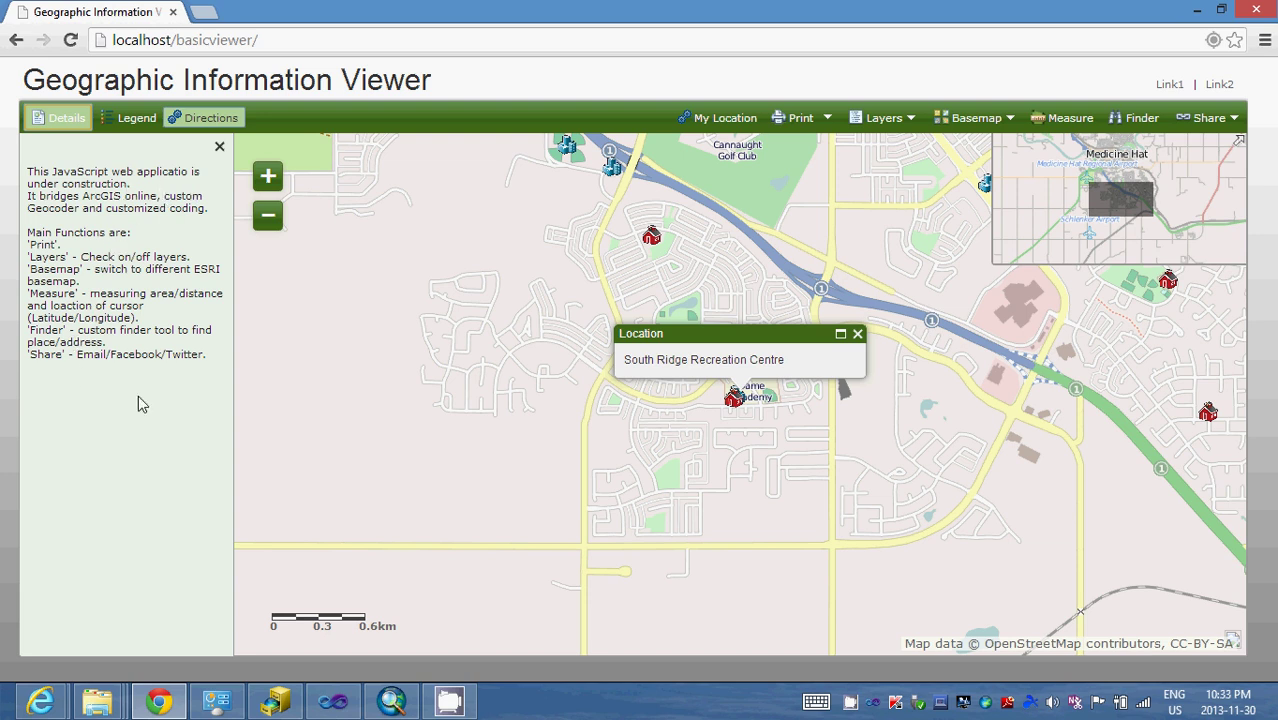
left_click(121, 133)
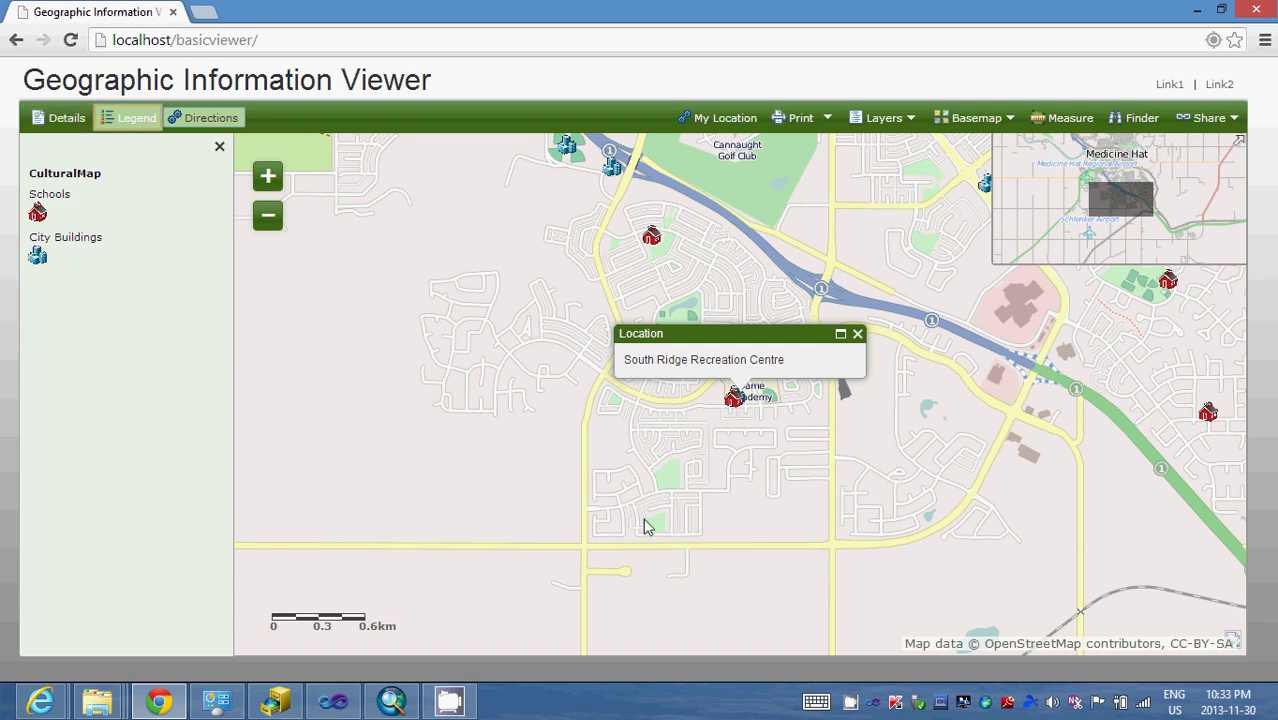